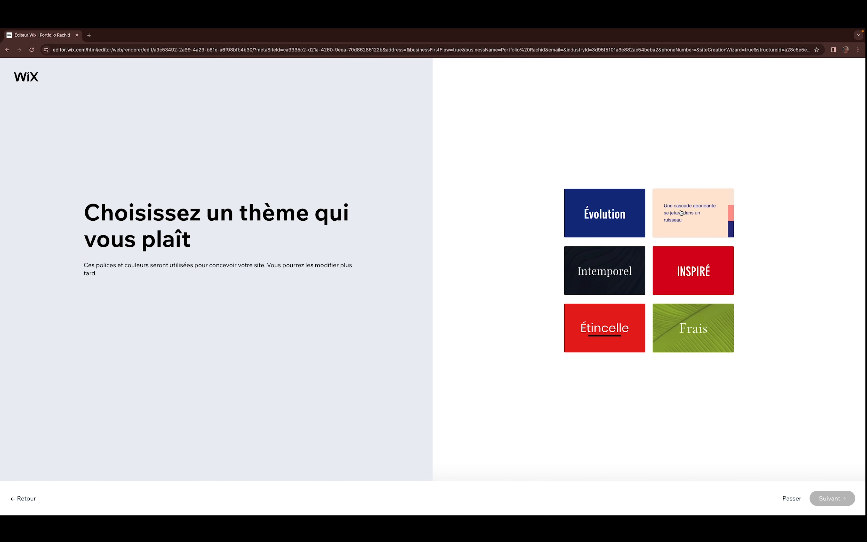
# Step: Choose the peach-and-navy theme and the home page design with overlaid text on a full-width hero image
pyautogui.click(668, 226)
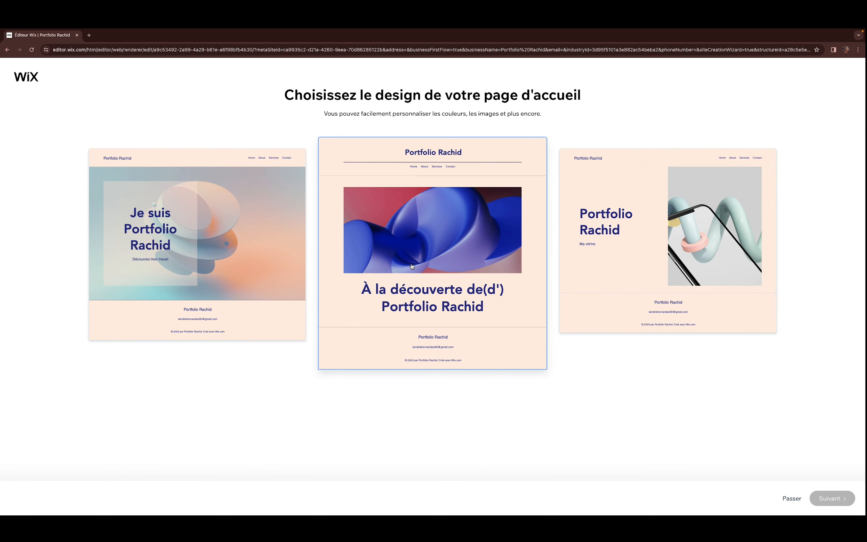
pyautogui.click(227, 232)
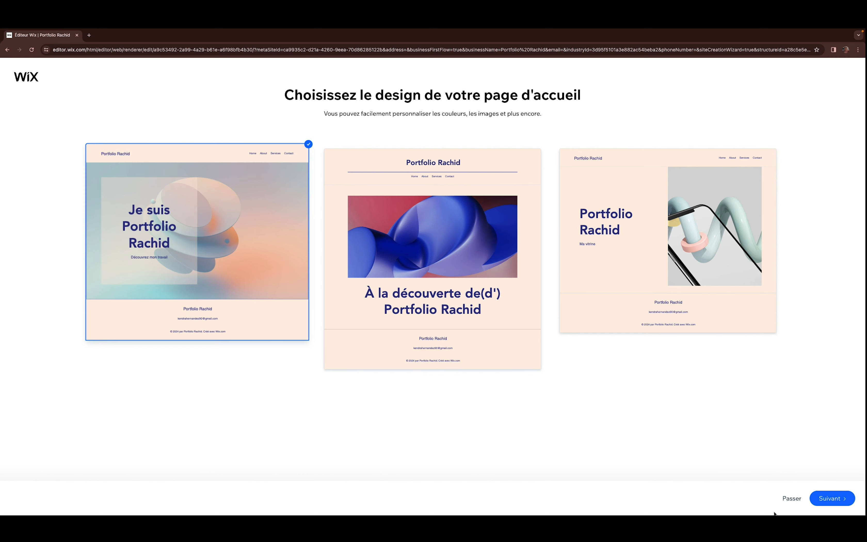
pyautogui.click(822, 499)
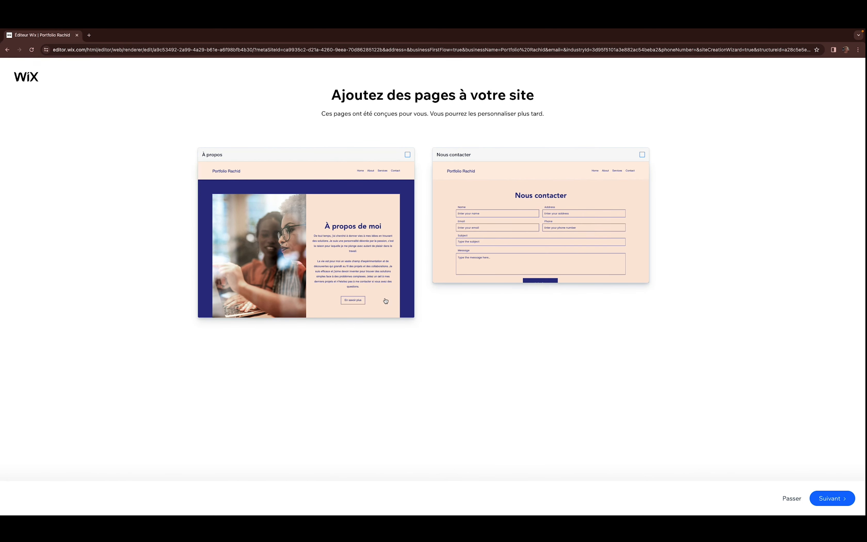
# Step: Add the À propos and Nous contacter pages to the site
pyautogui.scroll(-3, 330, 220)
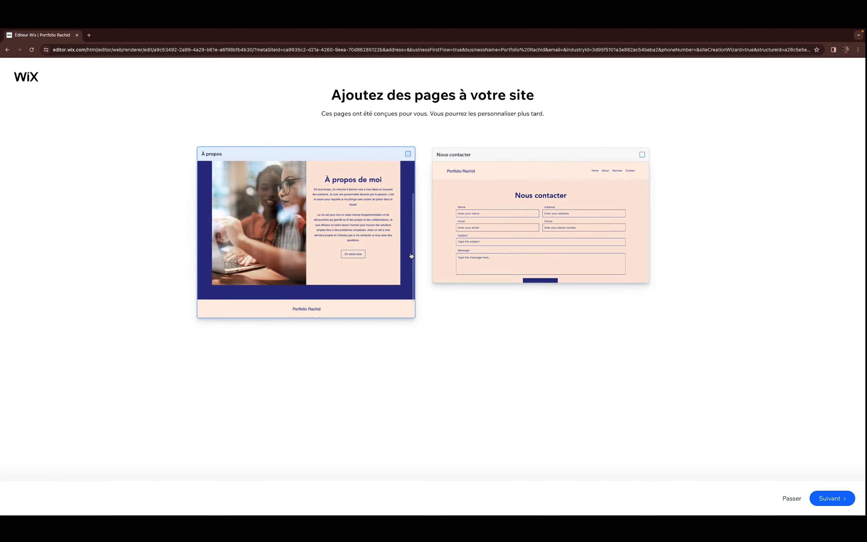
pyautogui.click(410, 150)
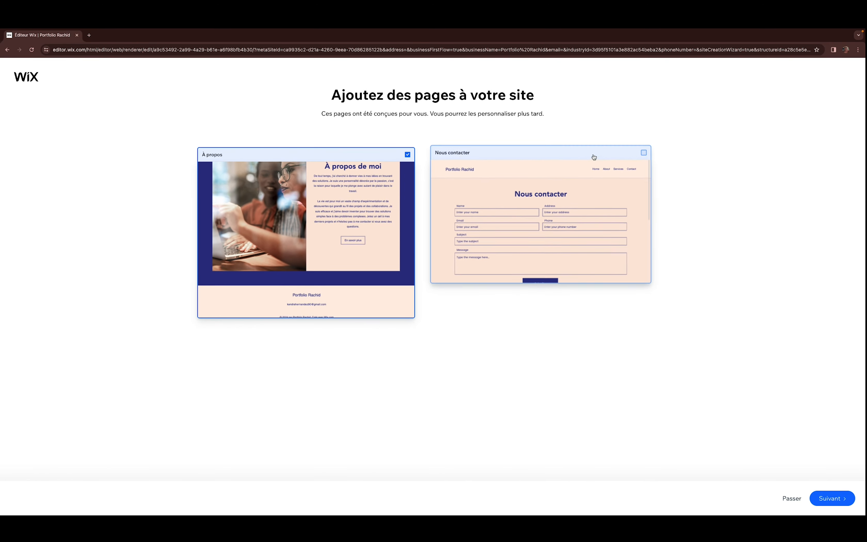
pyautogui.click(642, 154)
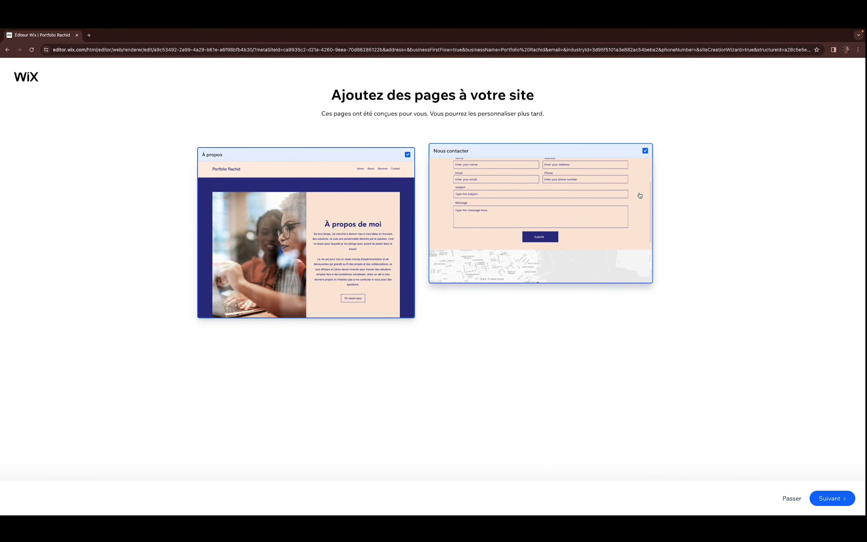
pyautogui.click(835, 498)
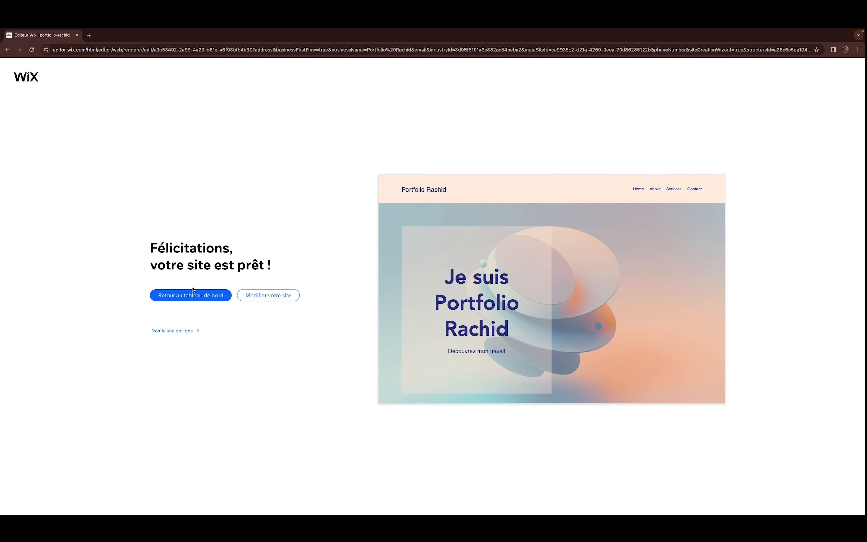
# Step: Go to the site's dashboard and open the site in the editor
pyautogui.click(189, 296)
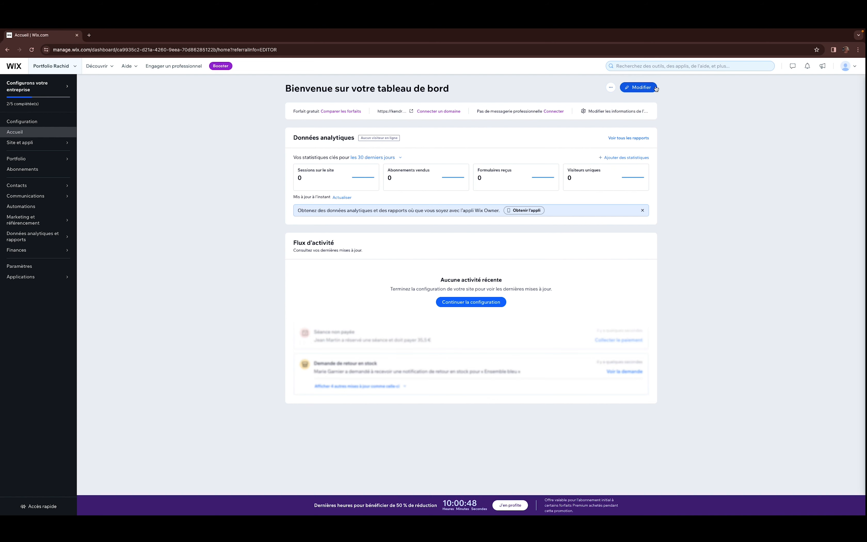
pyautogui.click(642, 90)
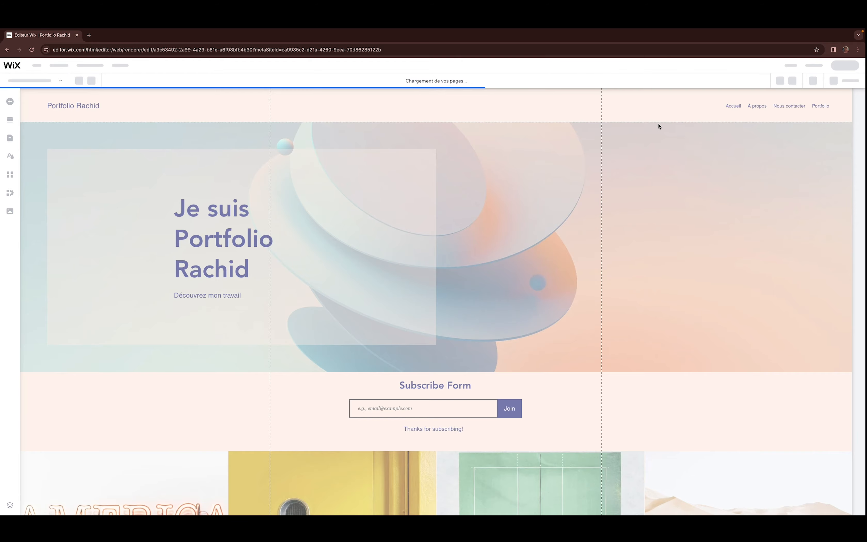
pyautogui.scroll(-3, 511, 204)
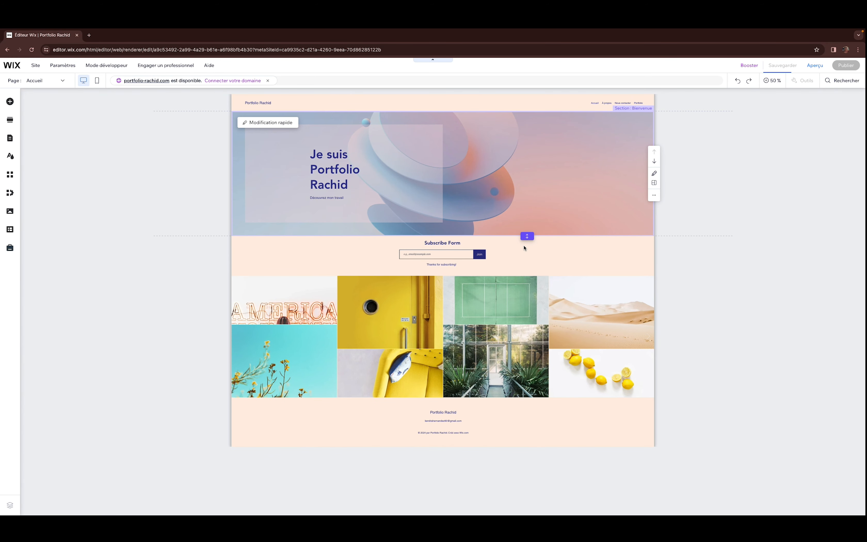
pyautogui.click(525, 234)
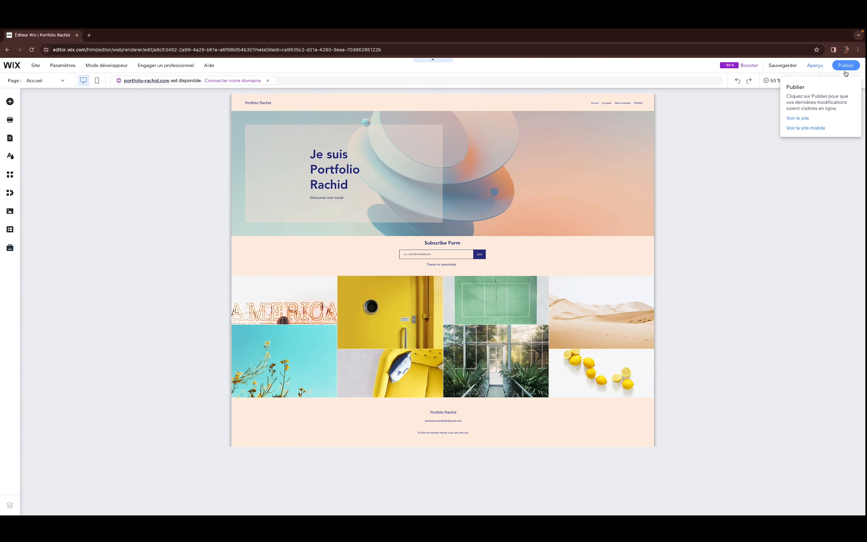
# Step: Preview the site and examine the home page from header to footer, including the subscribe form and image gallery, and return to the editor
pyautogui.click(770, 72)
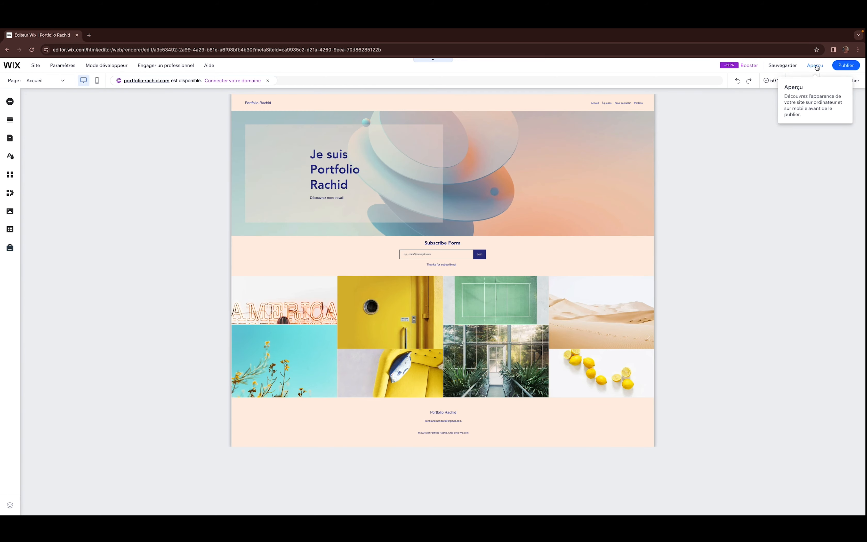
pyautogui.click(816, 67)
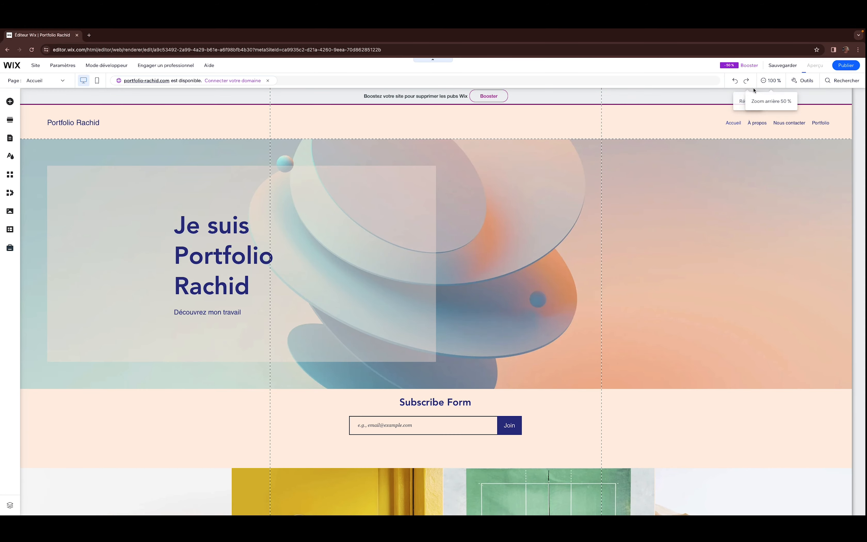
pyautogui.scroll(-10, 503, 250)
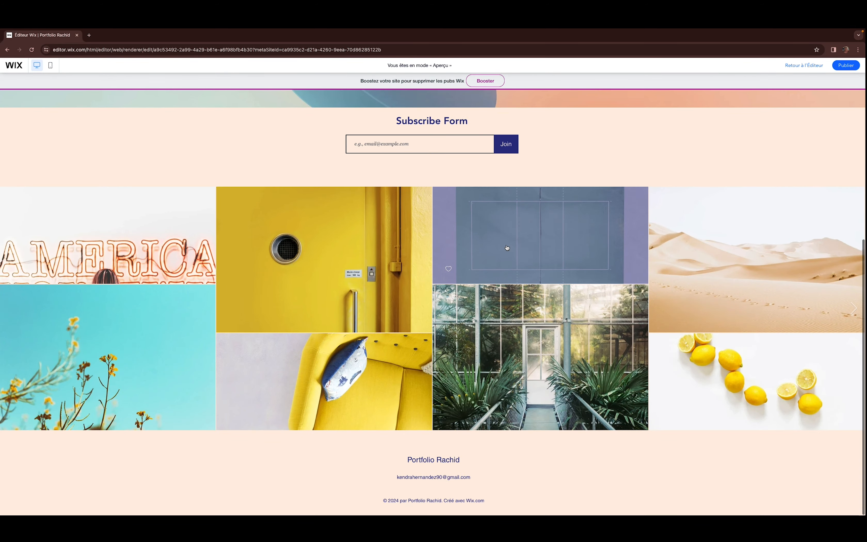
pyautogui.scroll(8, 507, 246)
pyautogui.scroll(2, 509, 236)
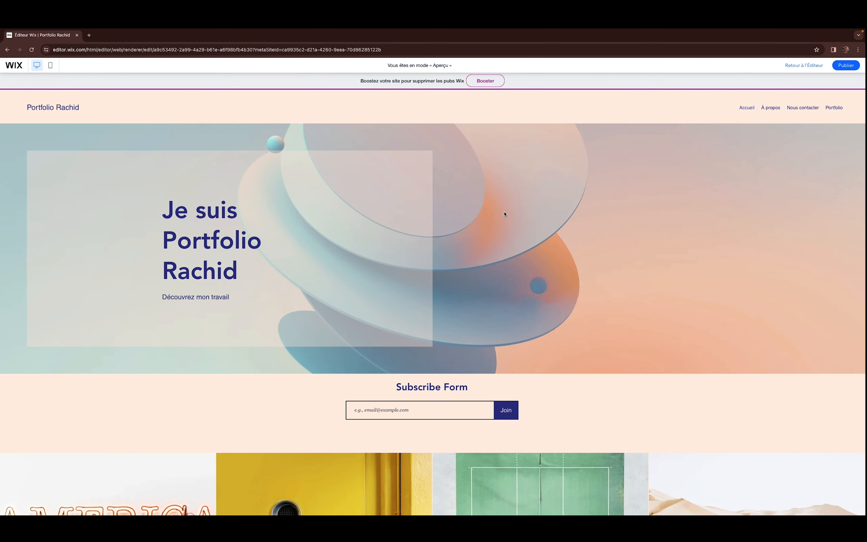
pyautogui.scroll(-7, 579, 225)
pyautogui.scroll(5, 515, 251)
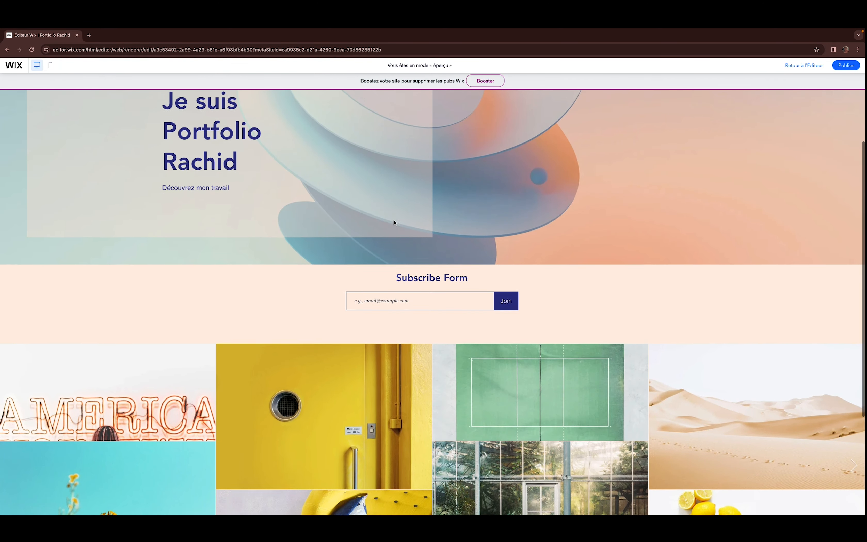
pyautogui.scroll(2, 254, 166)
pyautogui.scroll(-6, 274, 188)
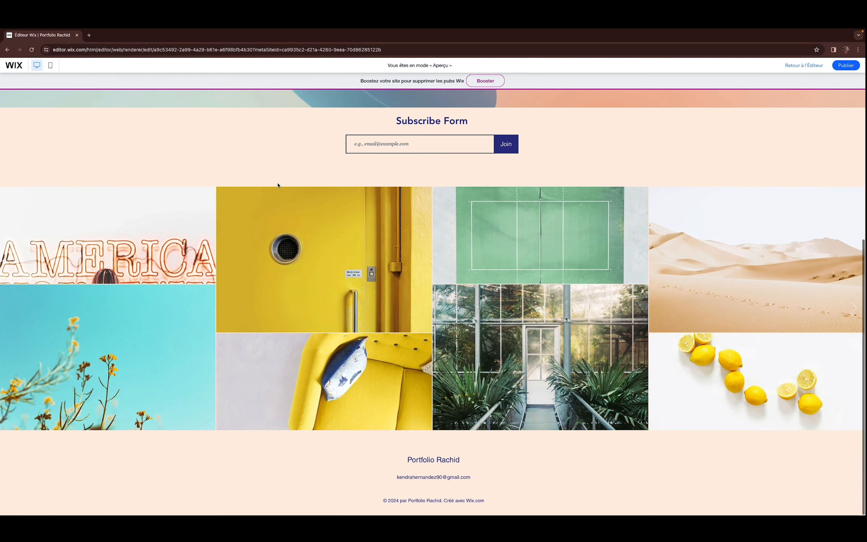
pyautogui.scroll(10, 240, 184)
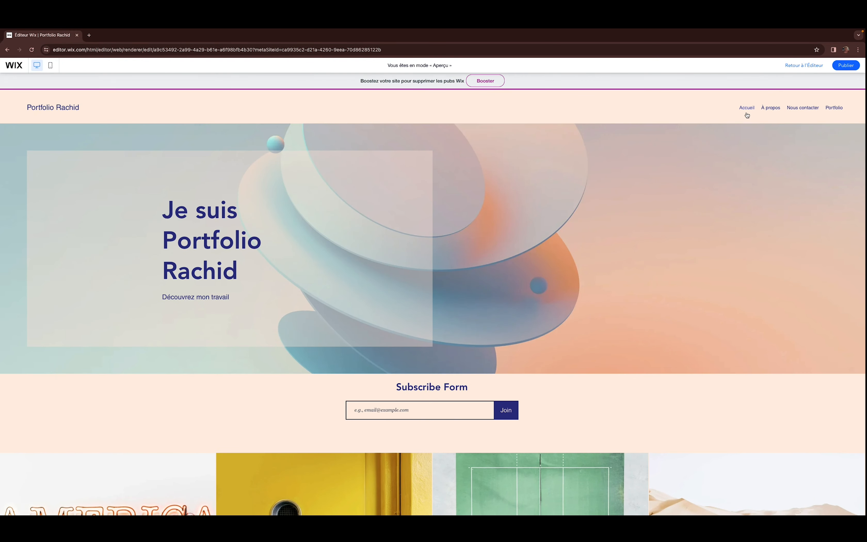
pyautogui.click(804, 64)
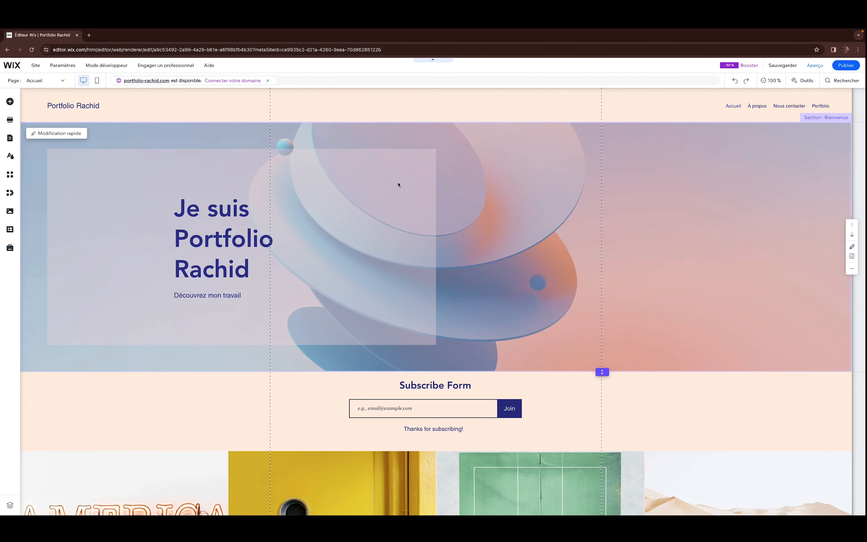
# Step: Open the main heading of the Bienvenue section for text editing
pyautogui.click(310, 231)
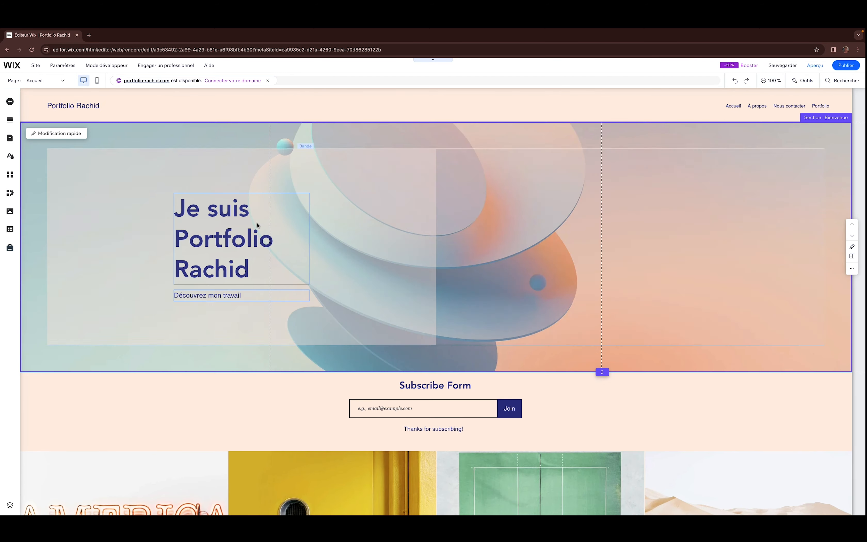
pyautogui.click(223, 212)
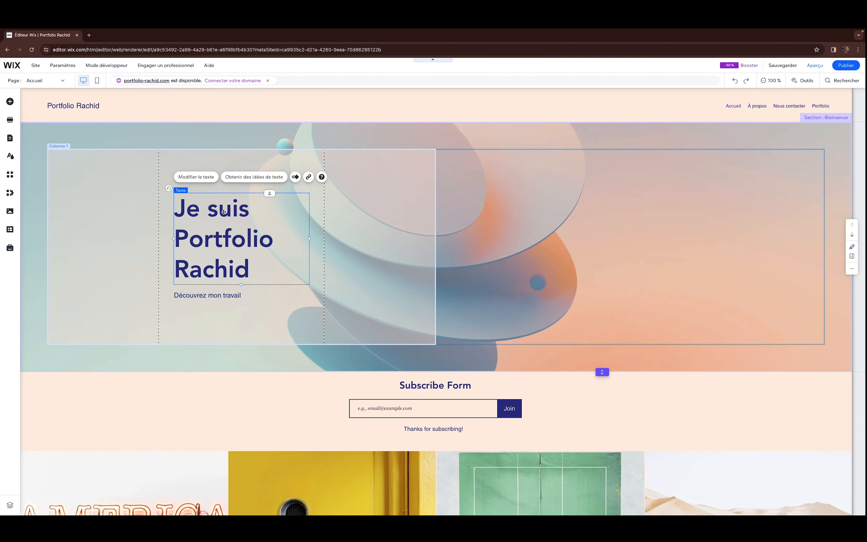
pyautogui.click(205, 184)
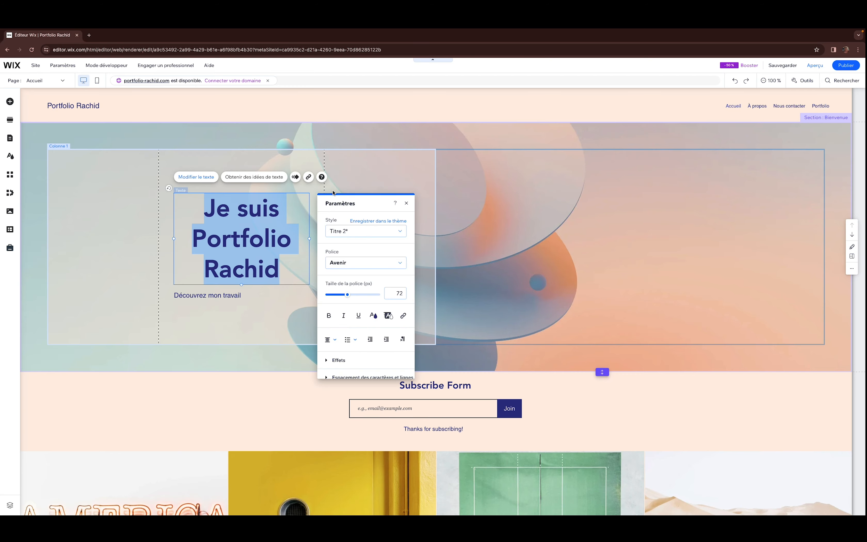
pyautogui.click(149, 222)
pyautogui.click(200, 226)
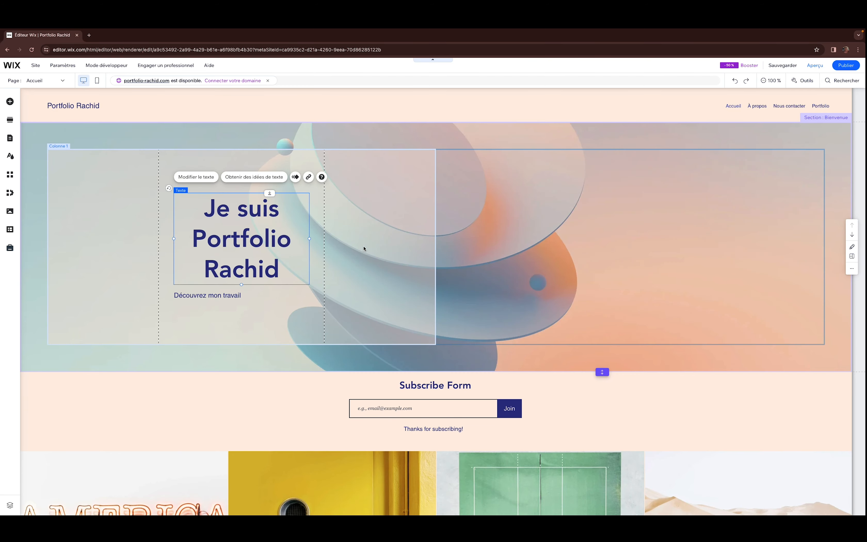
# Step: Select the background strip of the Bienvenue section
pyautogui.scroll(-5, 359, 256)
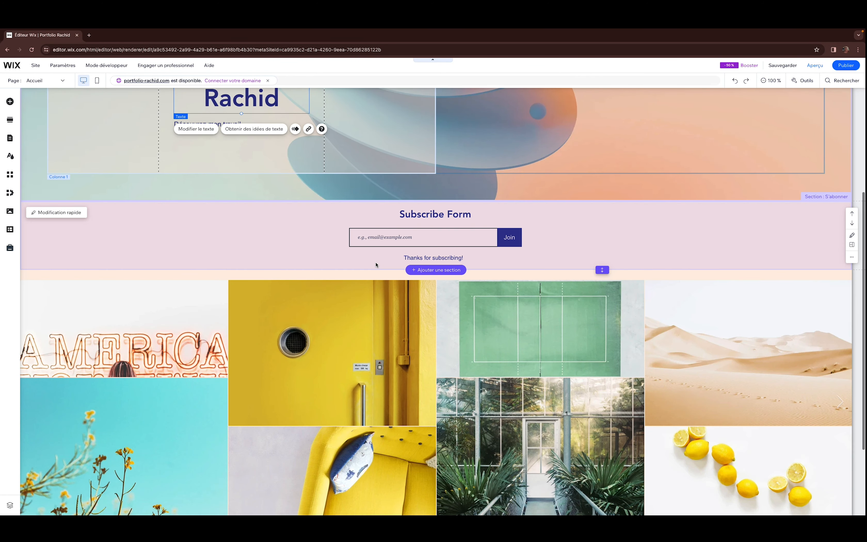
pyautogui.scroll(5, 297, 252)
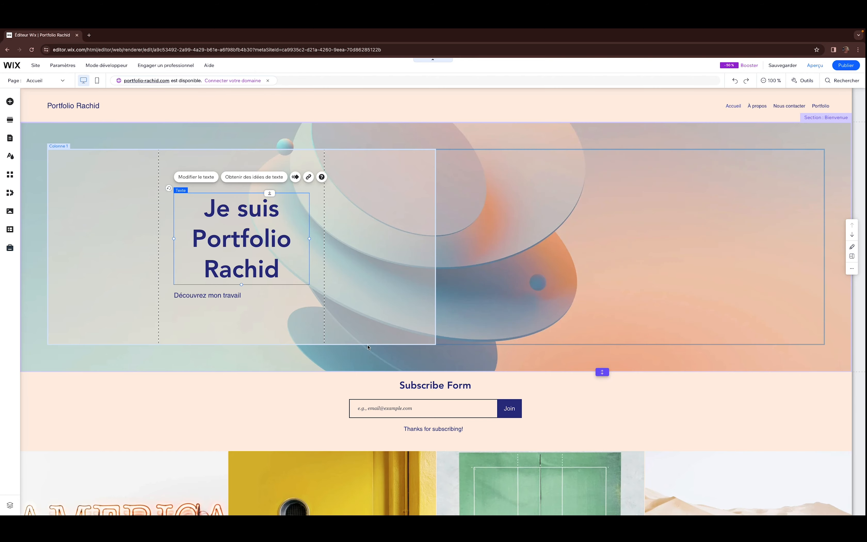
pyautogui.click(394, 370)
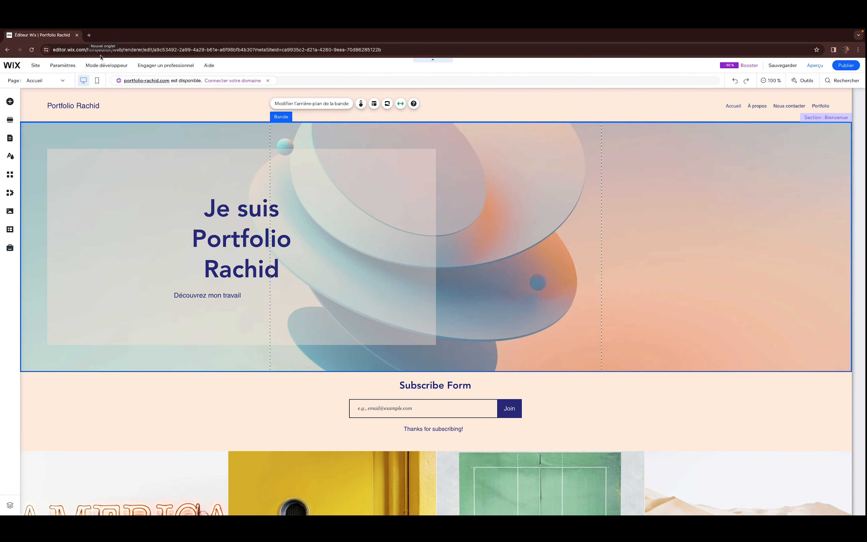
# Step: Search the web for "home service 33" in a new browser tab and open the homeservice33.fr site
pyautogui.click(89, 36)
pyautogui.write('h')
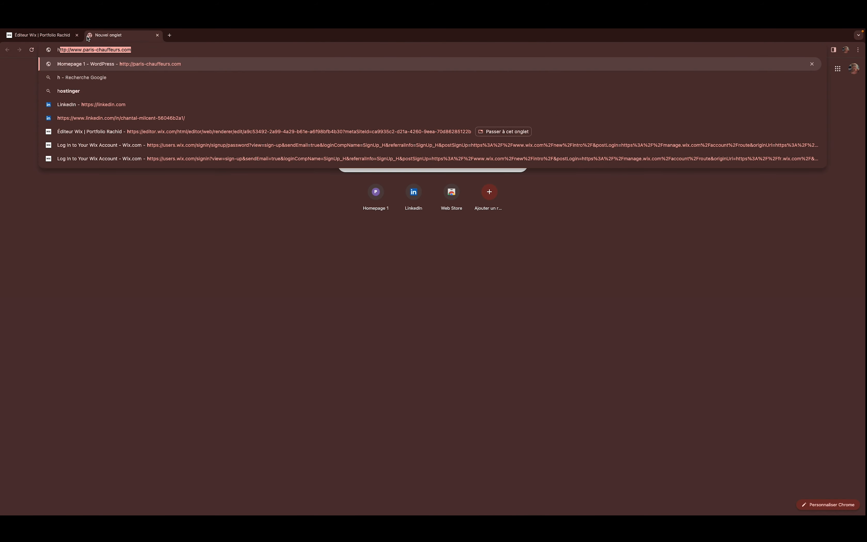
pyautogui.write('ome serc')
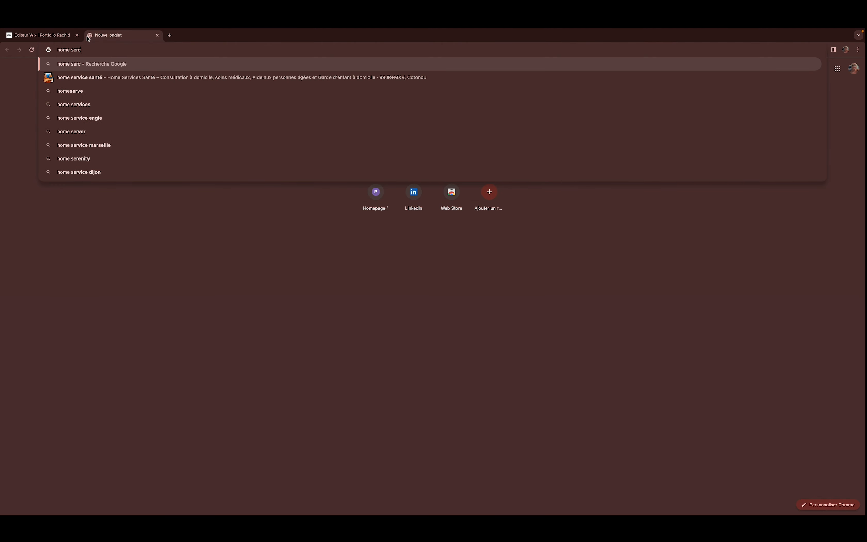
pyautogui.press('BackSpace')
pyautogui.write('vice 33')
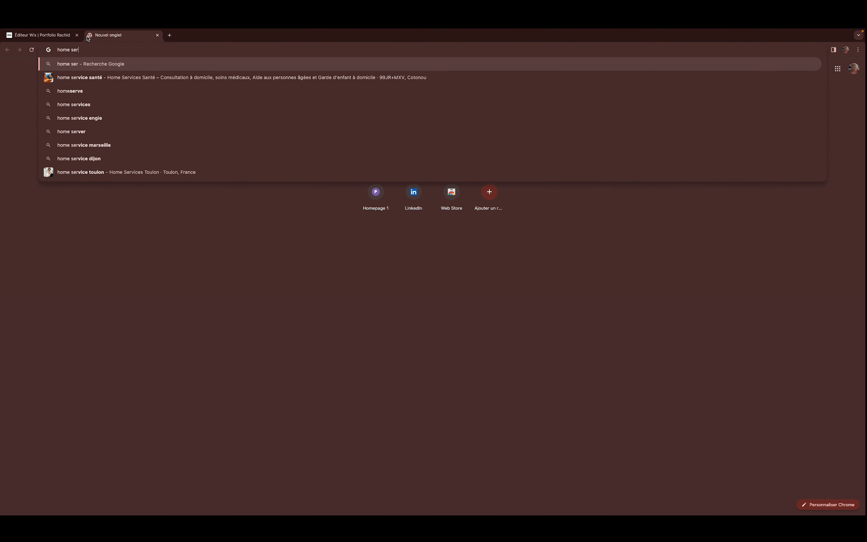
pyautogui.press('Return')
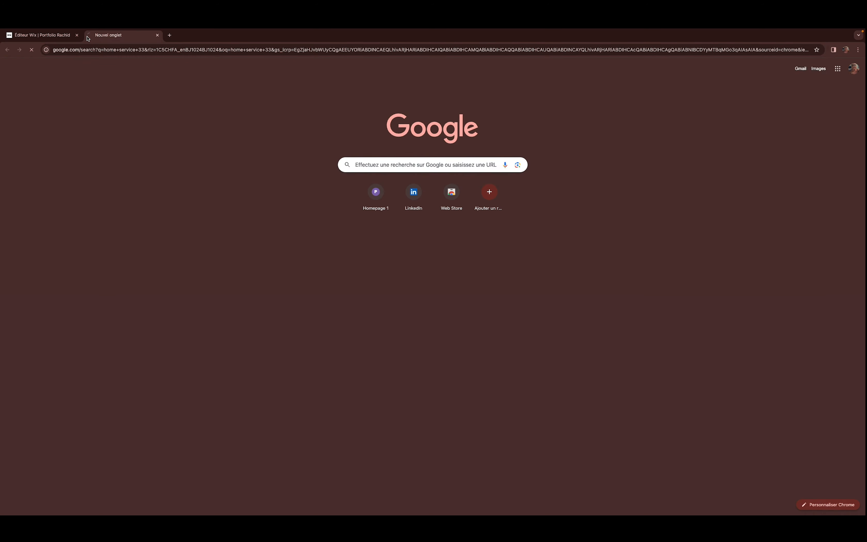
pyautogui.click(172, 163)
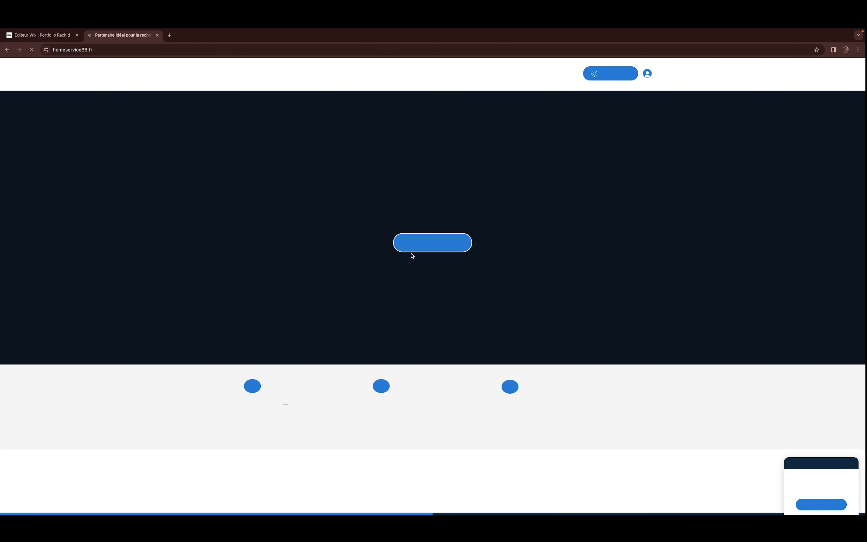
# Step: Examine the layout and sections of the homeservice33.fr home page as a reference, and return to the Wix editor
pyautogui.scroll(-5, 396, 240)
pyautogui.scroll(-8, 397, 239)
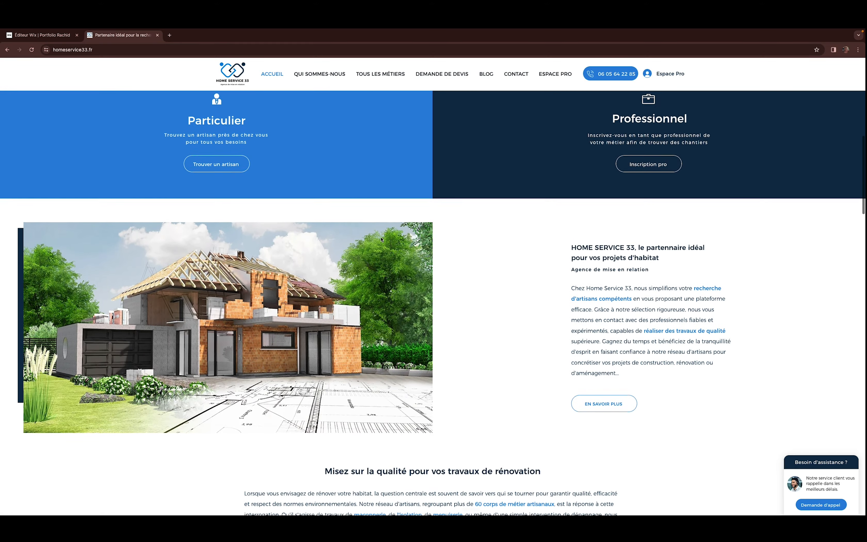
pyautogui.scroll(-7, 484, 300)
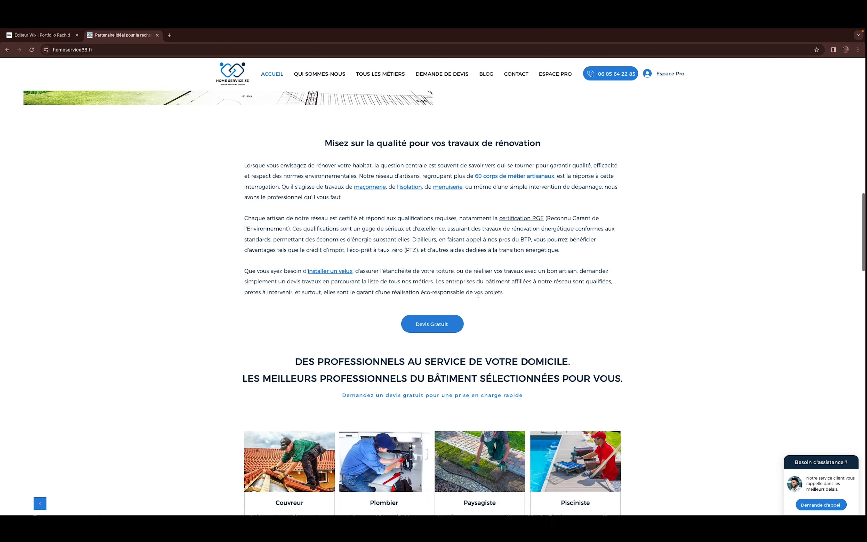
pyautogui.scroll(10, 509, 304)
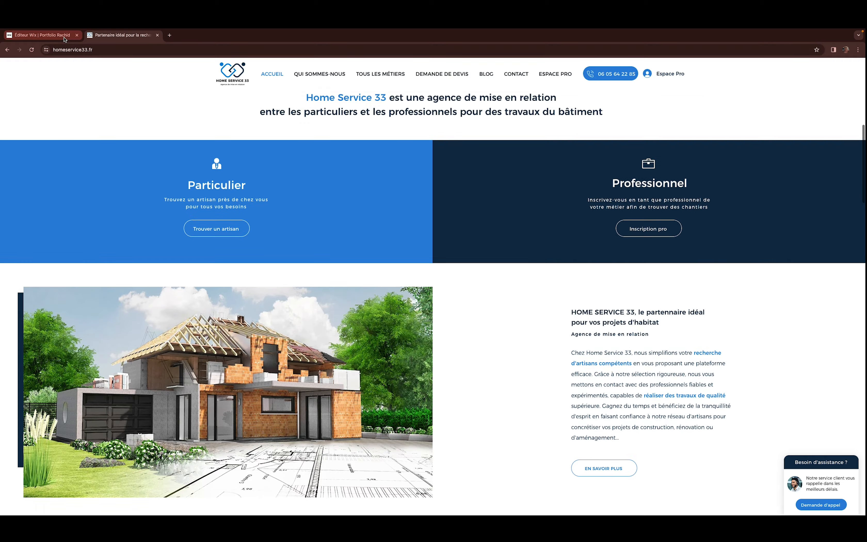
pyautogui.click(43, 34)
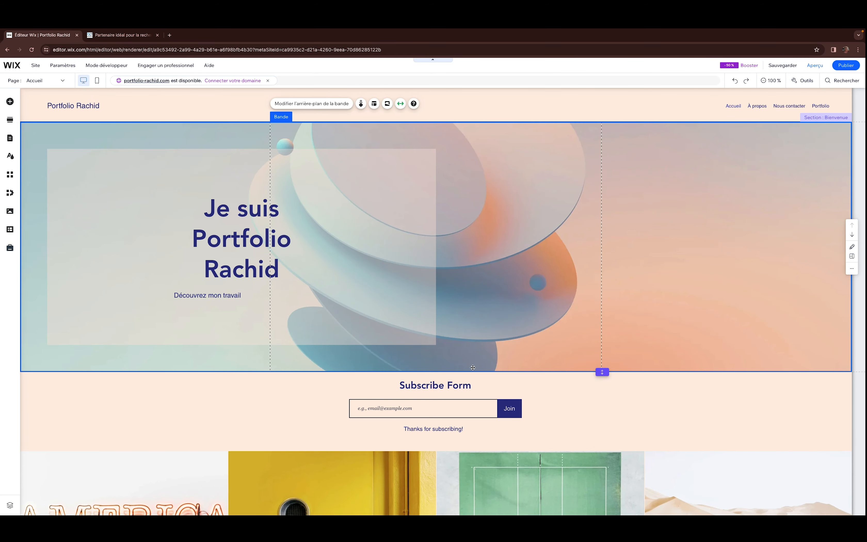
# Step: Replace the main heading of the Bienvenue section with "Mon Portfolio"
pyautogui.click(376, 233)
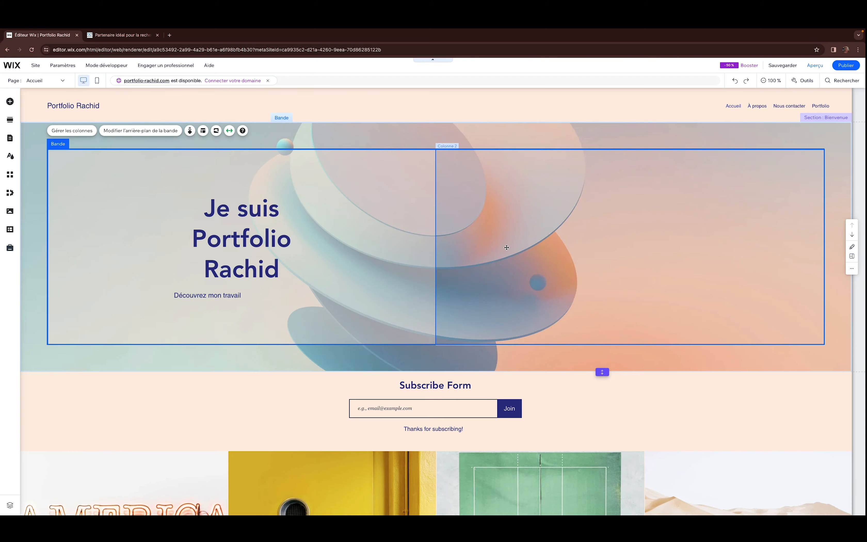
pyautogui.click(245, 228)
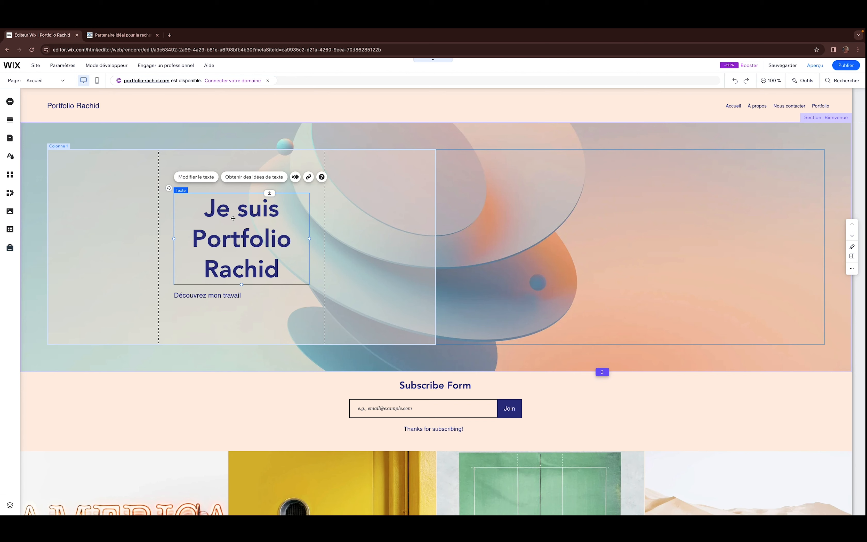
pyautogui.click(196, 177)
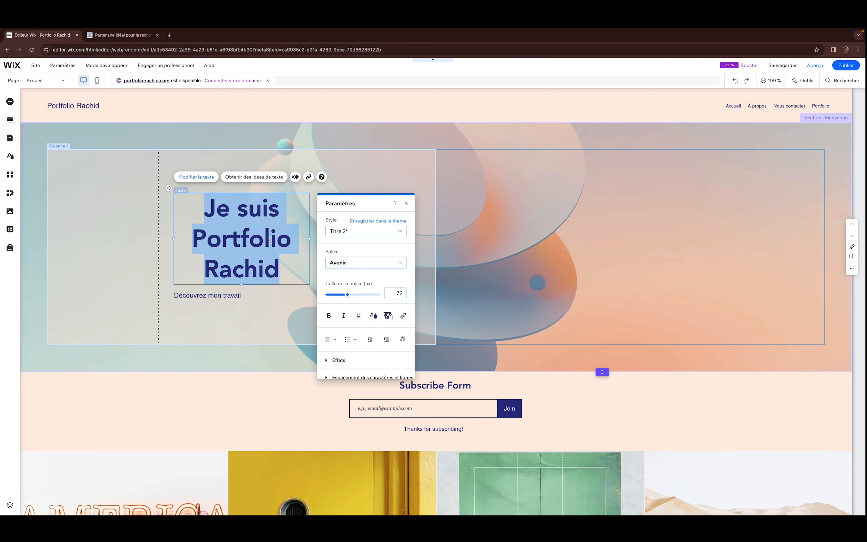
pyautogui.click(234, 217)
pyautogui.moveTo(217, 208); pyautogui.dragTo(290, 267)
pyautogui.write('Mon Portfolio')
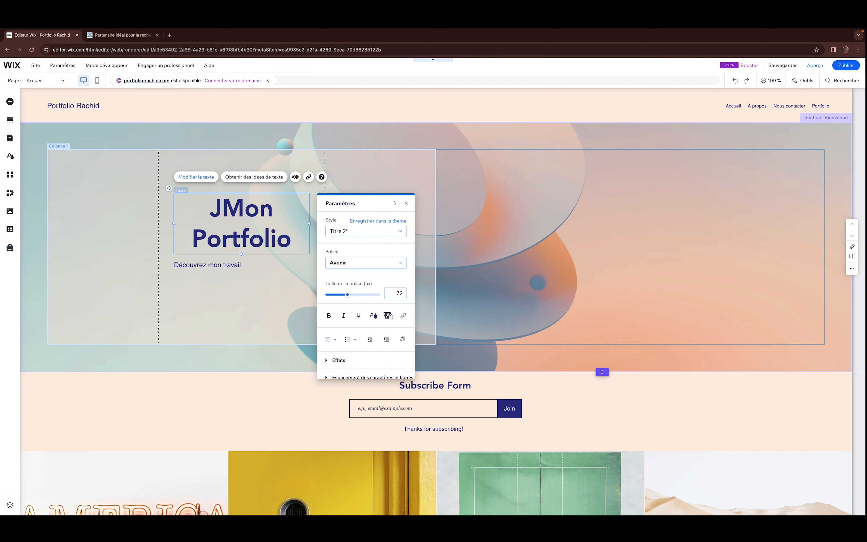
pyautogui.press('BackSpace')
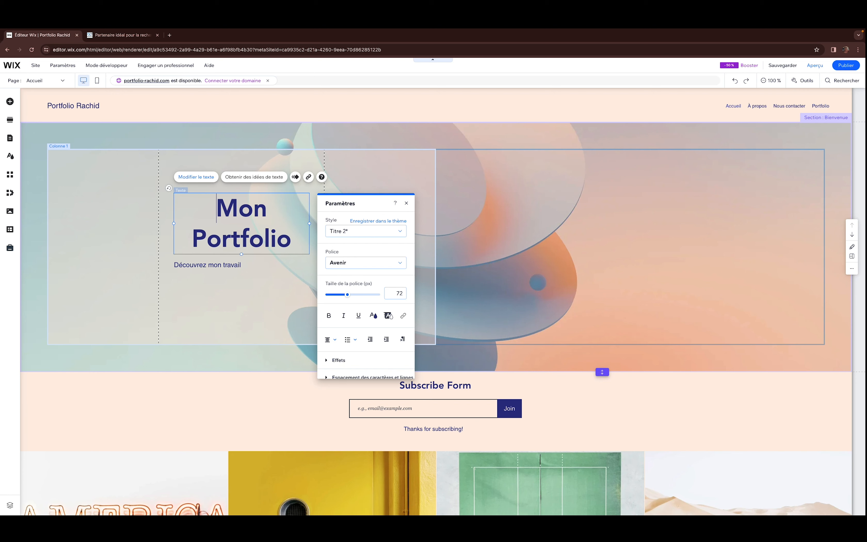
# Step: Replace the subtitle under the Bienvenue heading with "Découvrez mes diverses compétences"
pyautogui.click(284, 262)
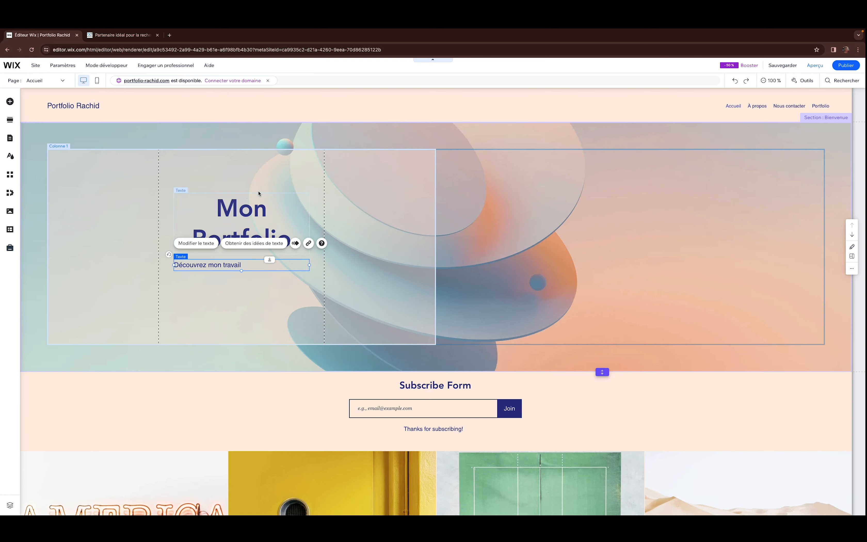
pyautogui.doubleClick(226, 267)
pyautogui.write('Découvre')
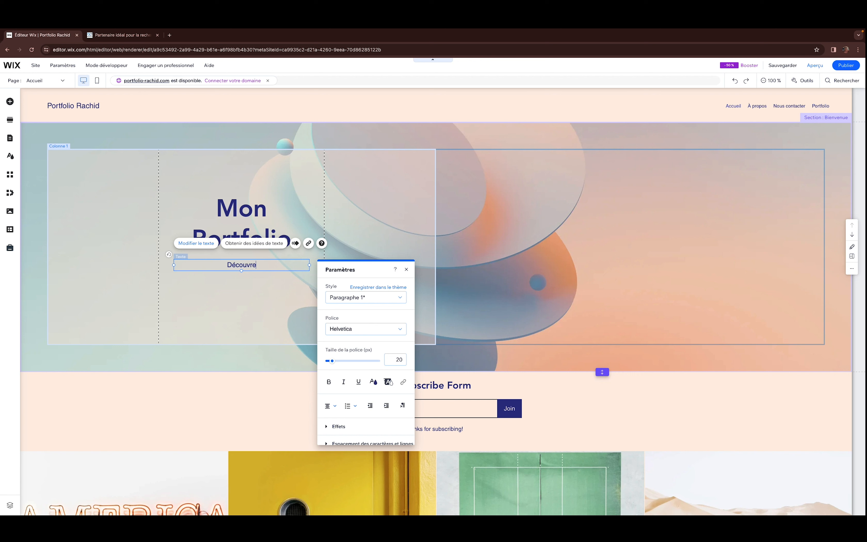
pyautogui.write('z mes diverses compétences')
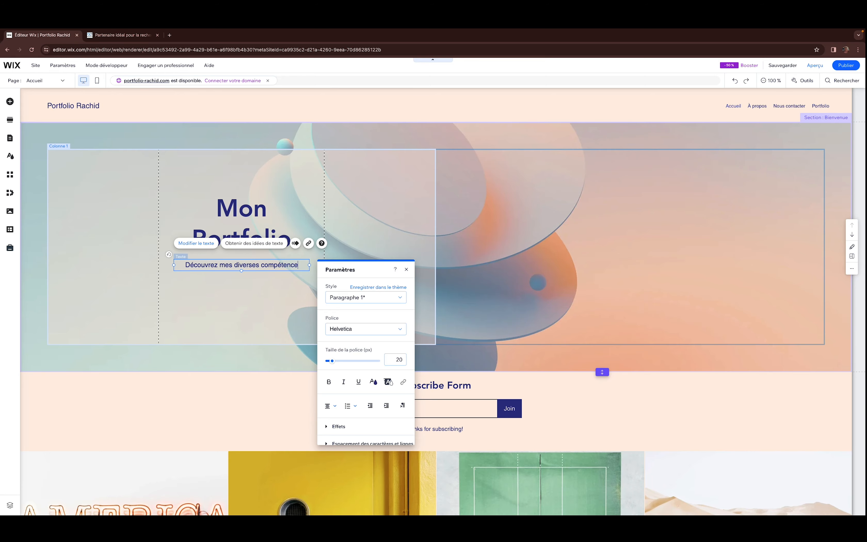
pyautogui.scroll(-1, 285, 249)
pyautogui.scroll(-1, 287, 247)
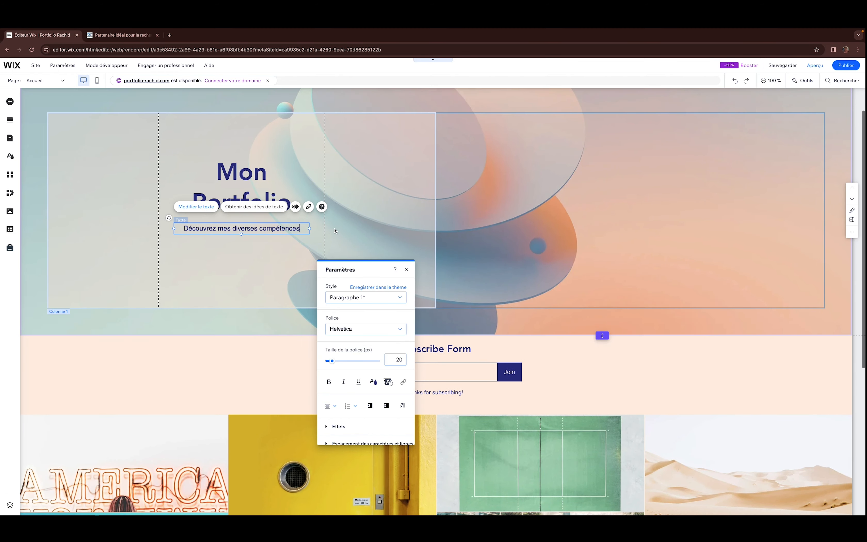
pyautogui.click(389, 211)
# Step: Delete the background strip of the Bienvenue section, followed by the emptied Bienvenue section itself
pyautogui.scroll(-6, 466, 394)
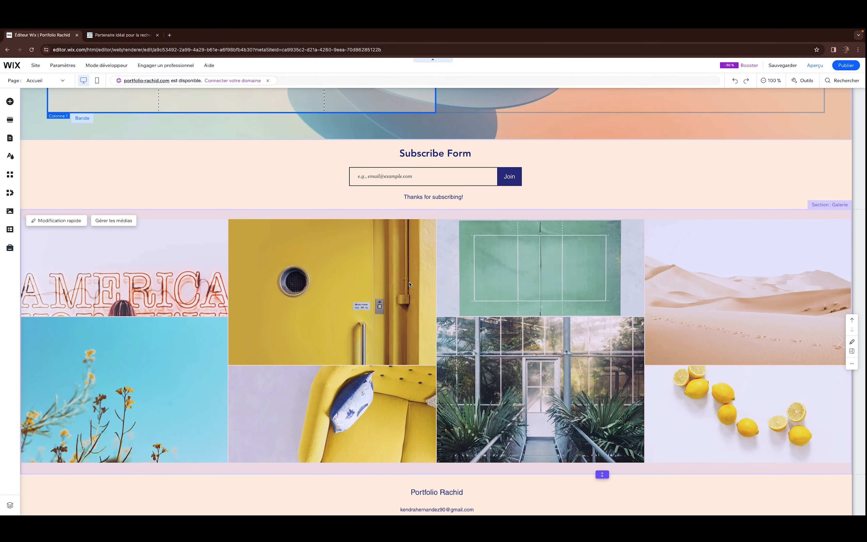
pyautogui.scroll(5, 495, 248)
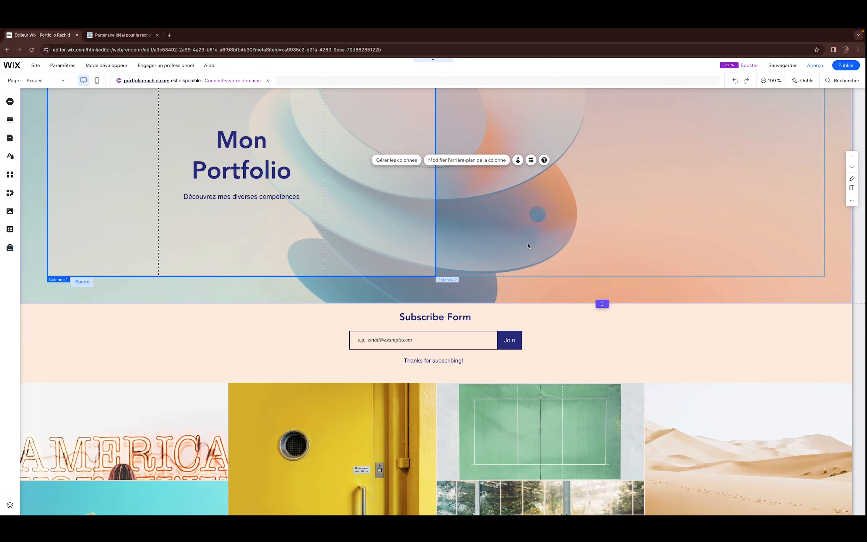
pyautogui.scroll(2, 627, 330)
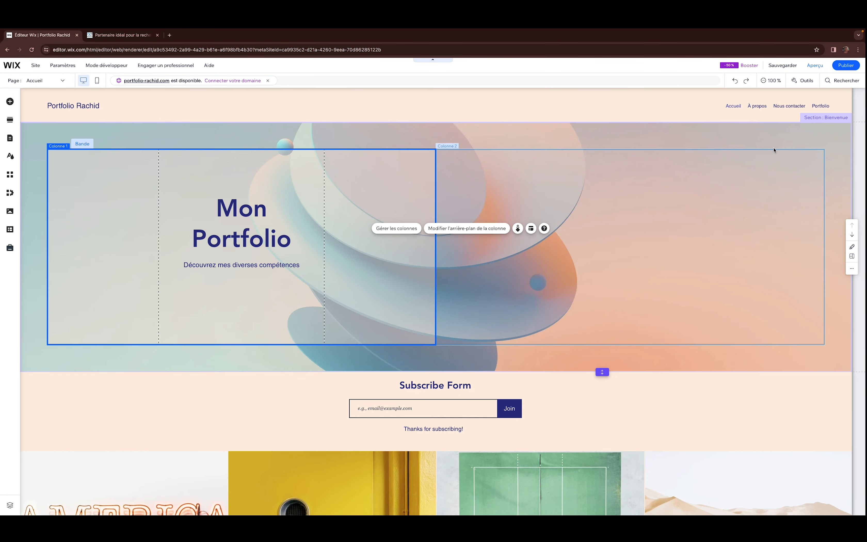
pyautogui.click(835, 139)
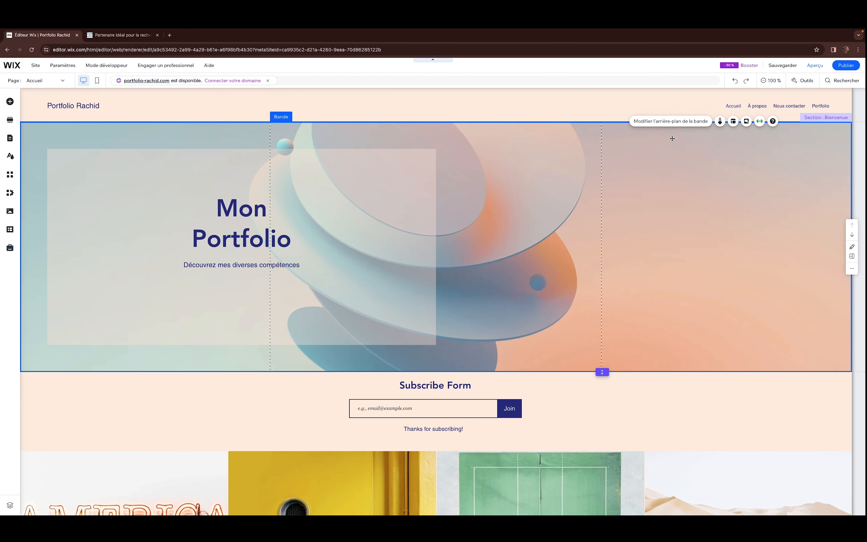
pyautogui.rightClick(687, 145)
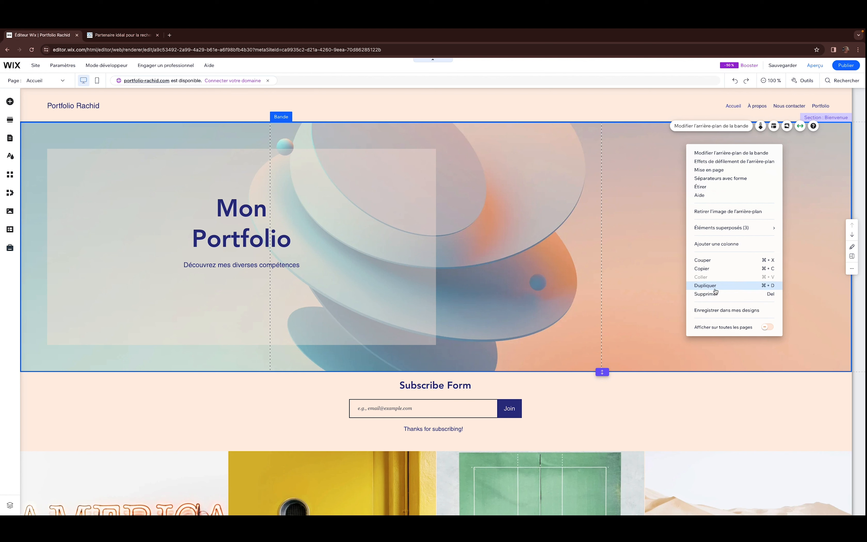
pyautogui.click(706, 294)
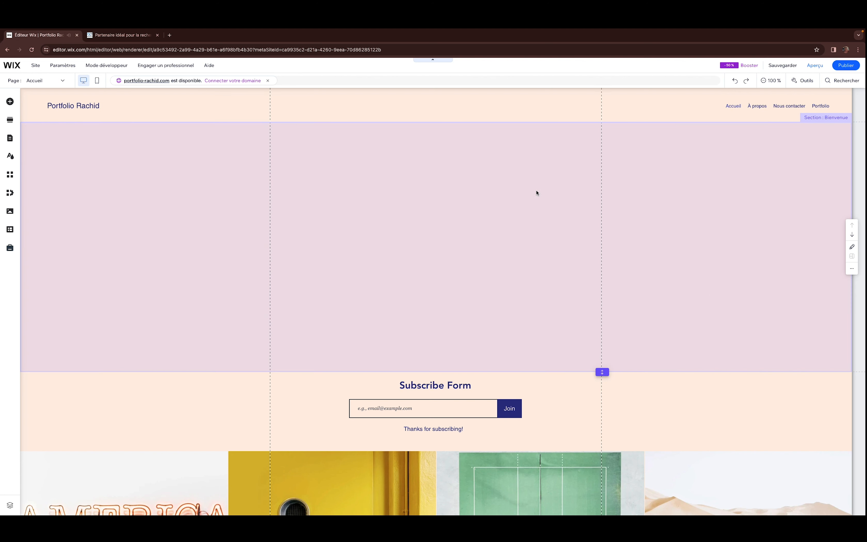
pyautogui.rightClick(575, 203)
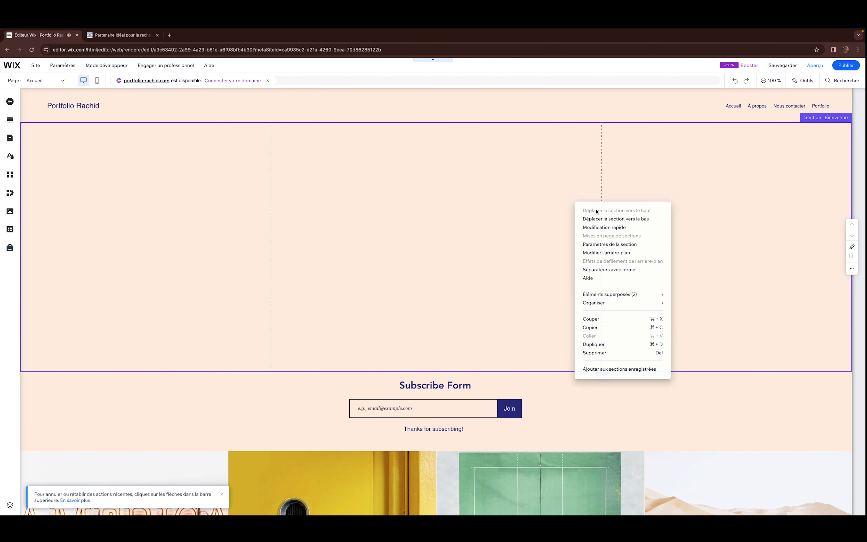
pyautogui.click(614, 355)
# Step: Delete the S'abonner section with the subscribe form and the Galerie section from the home page
pyautogui.click(667, 168)
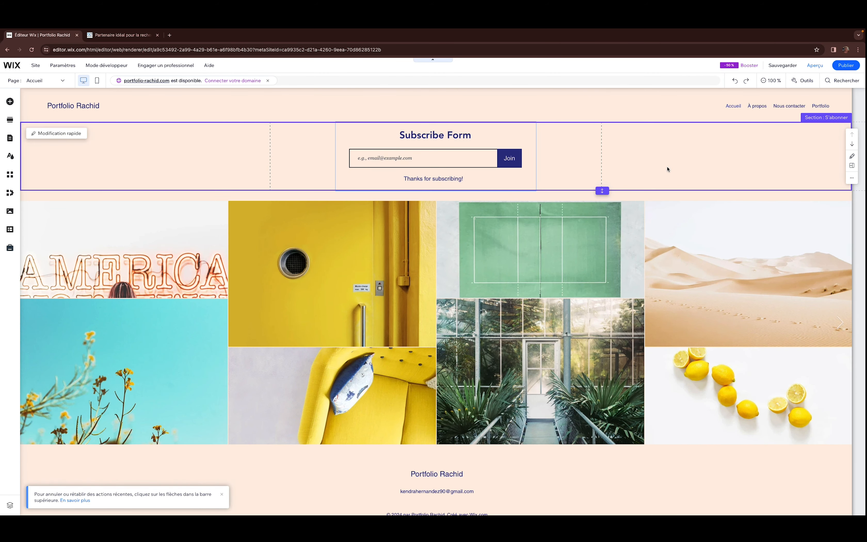
pyautogui.rightClick(667, 169)
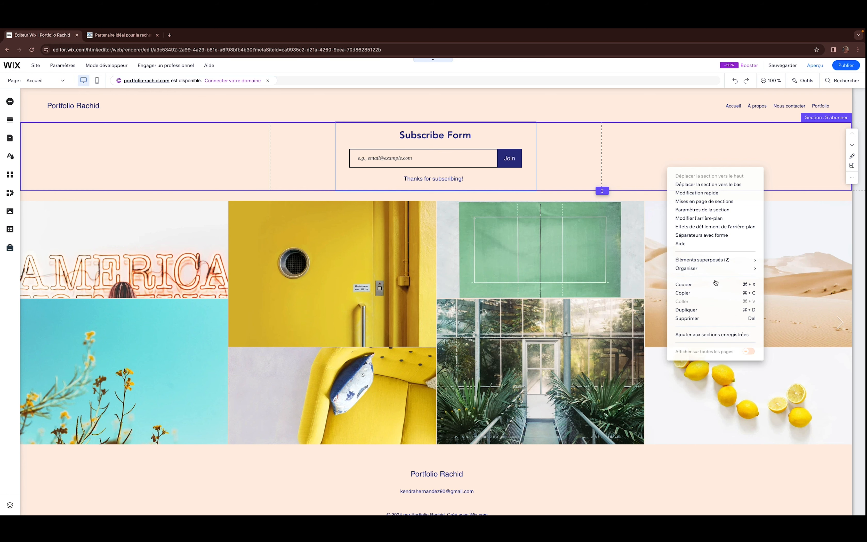
pyautogui.click(688, 318)
pyautogui.click(677, 379)
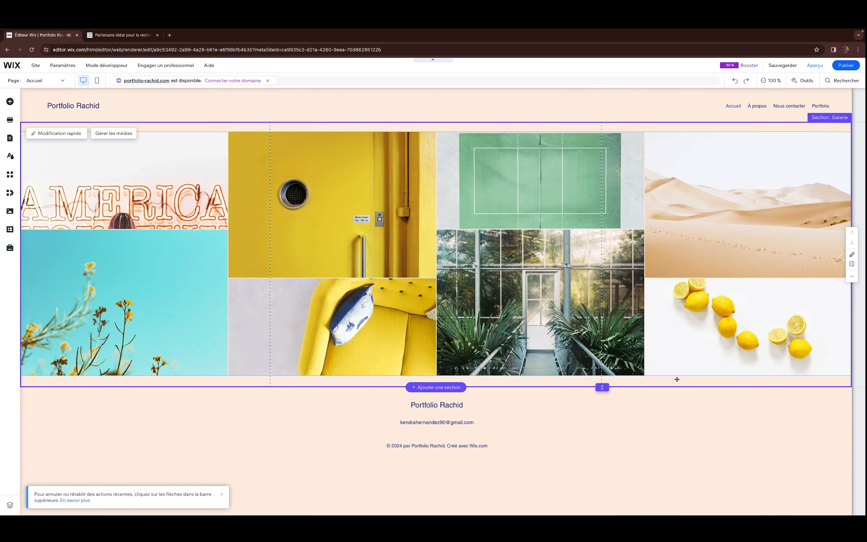
pyautogui.rightClick(678, 381)
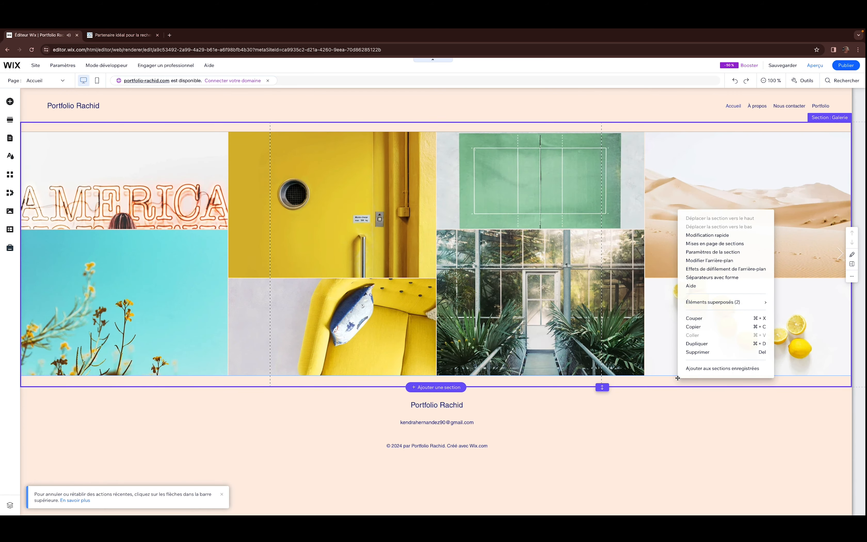
pyautogui.click(717, 352)
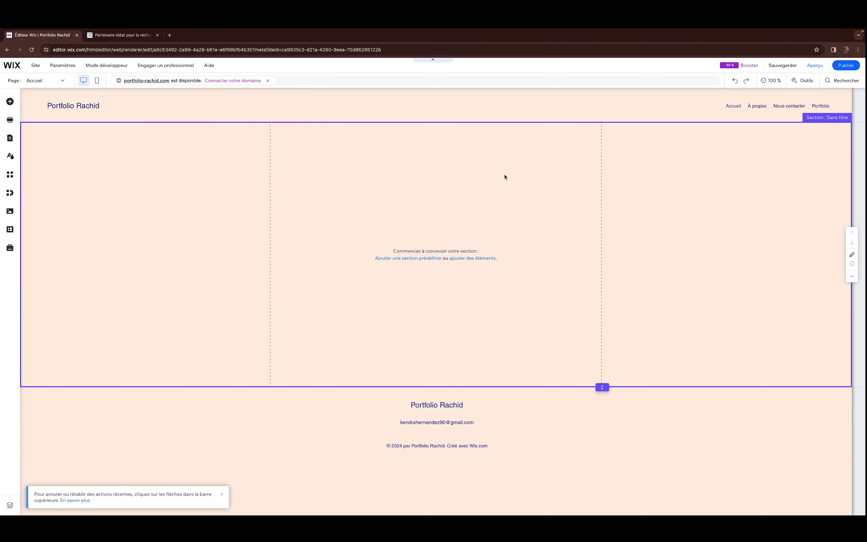
# Step: Set the background color of the remaining blank section to white
pyautogui.click(471, 193)
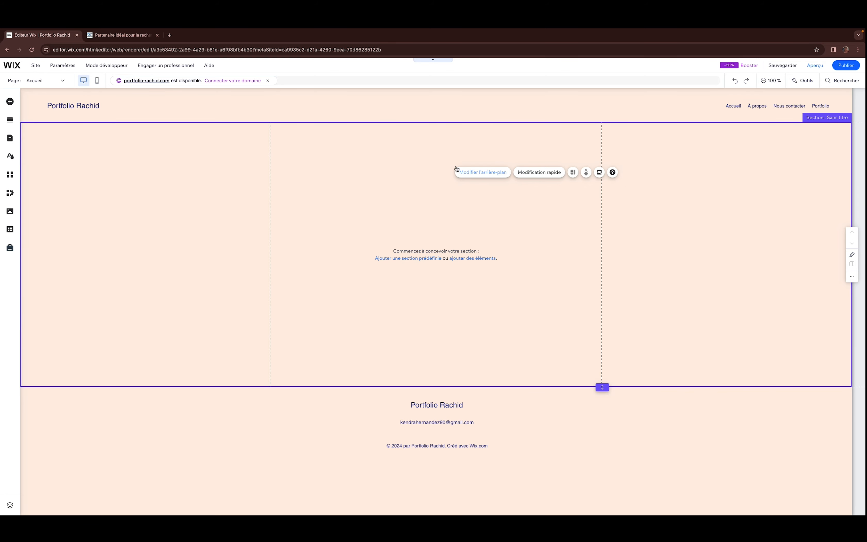
pyautogui.click(485, 173)
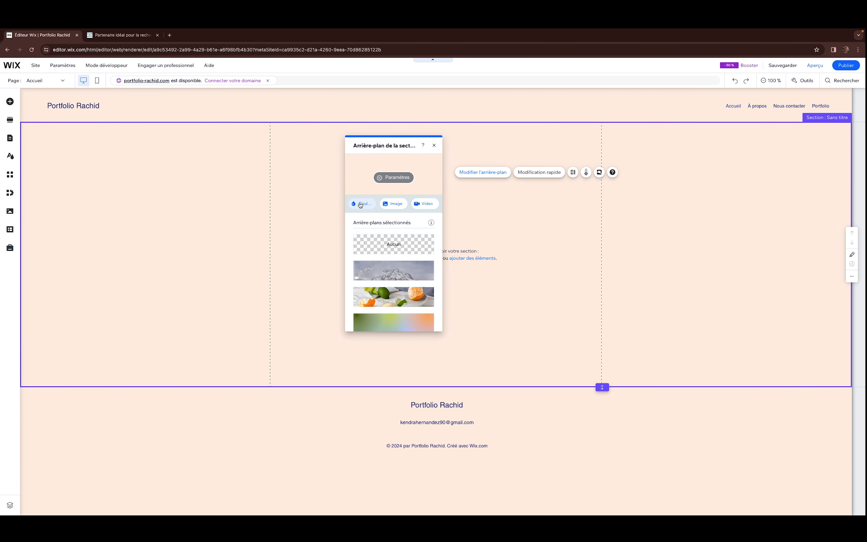
pyautogui.click(360, 203)
pyautogui.click(382, 322)
pyautogui.click(645, 295)
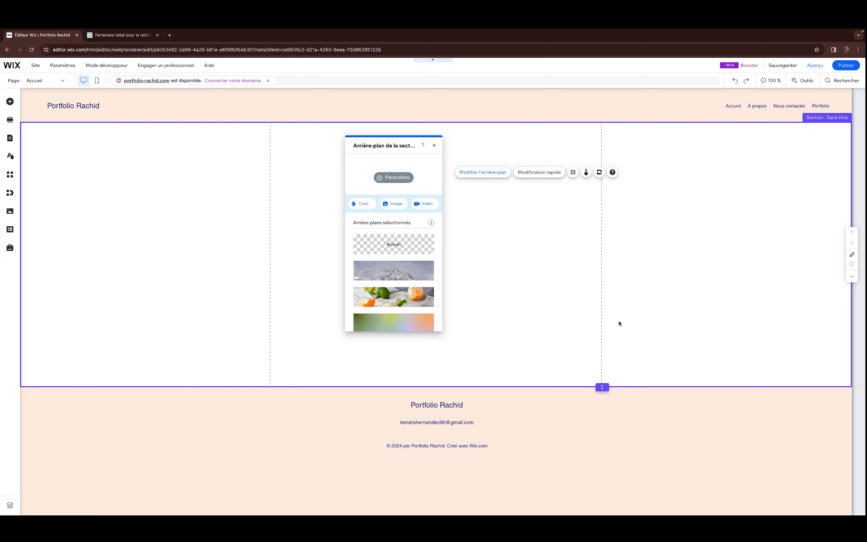
pyautogui.click(641, 414)
pyautogui.click(468, 211)
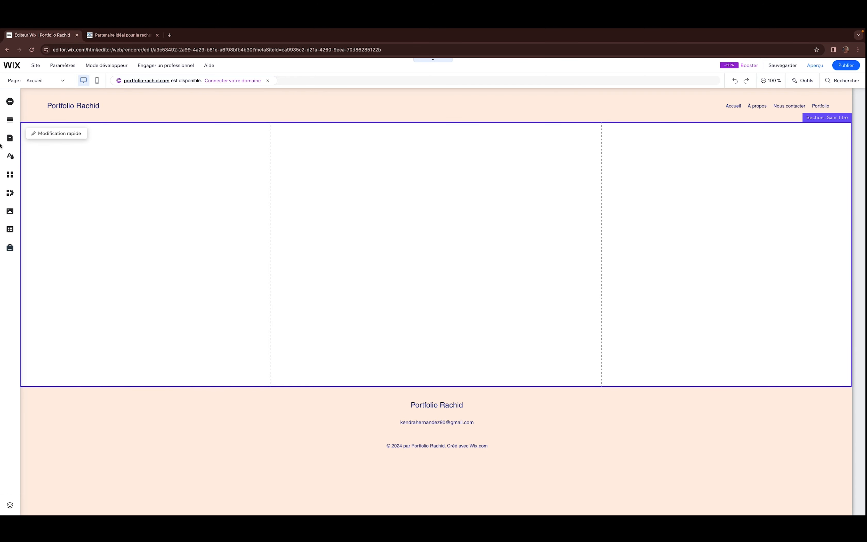
# Step: Open the library of predefined sections at the Bienvenue category
pyautogui.click(35, 65)
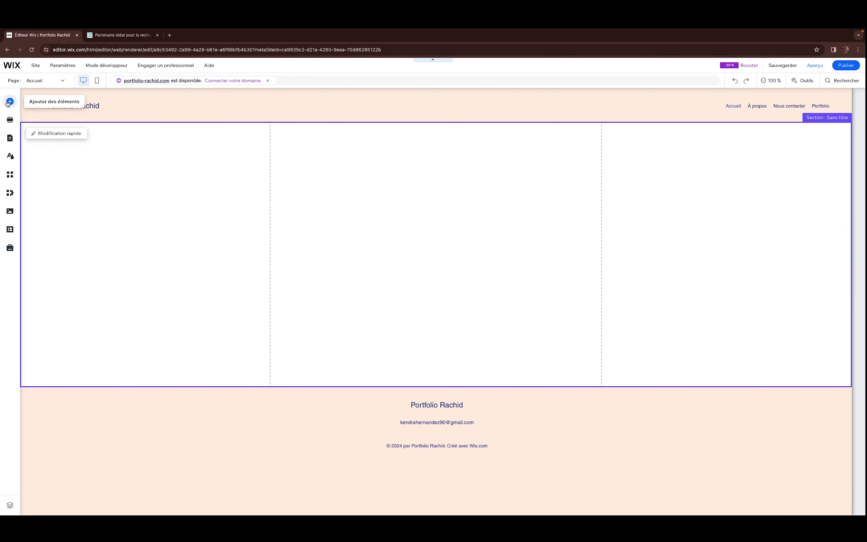
pyautogui.click(10, 102)
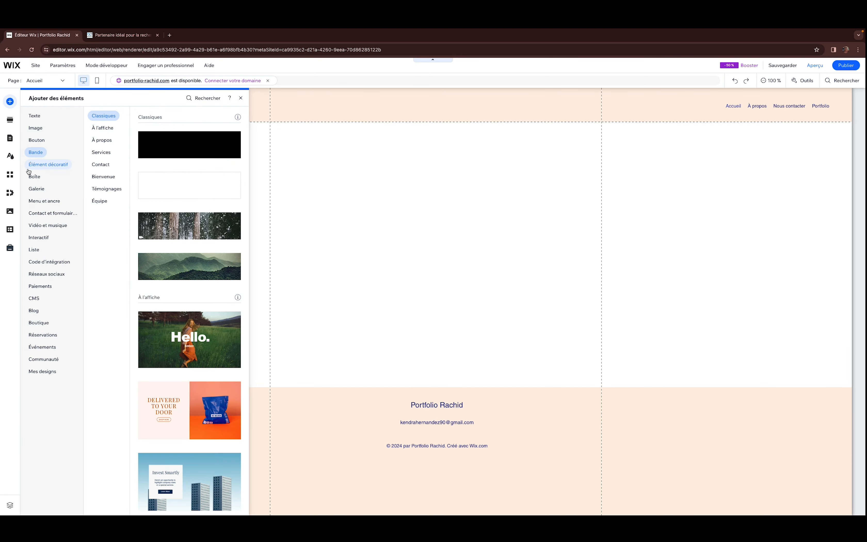
pyautogui.click(11, 120)
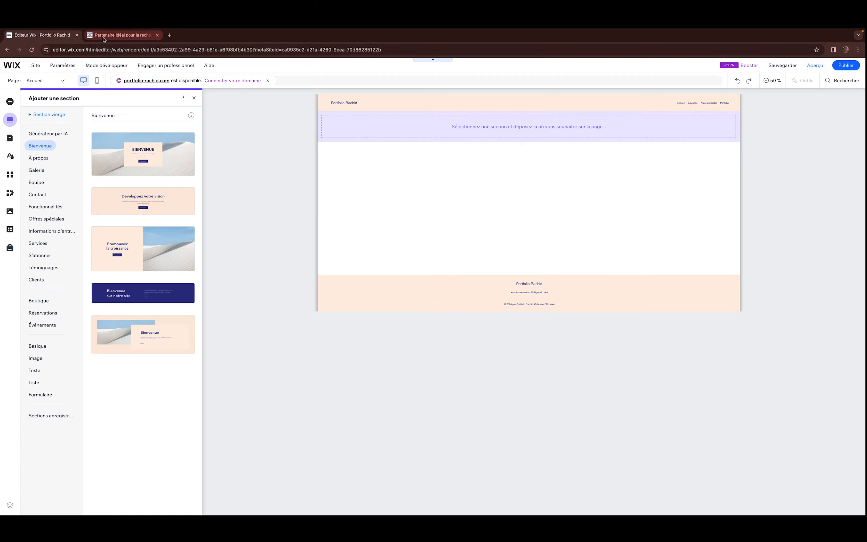
# Step: Review the homeservice33.fr banner, numbered service steps and Particulier and Professionnel blocks as layout references, and return to the Wix editor
pyautogui.click(122, 35)
pyautogui.scroll(10, 437, 239)
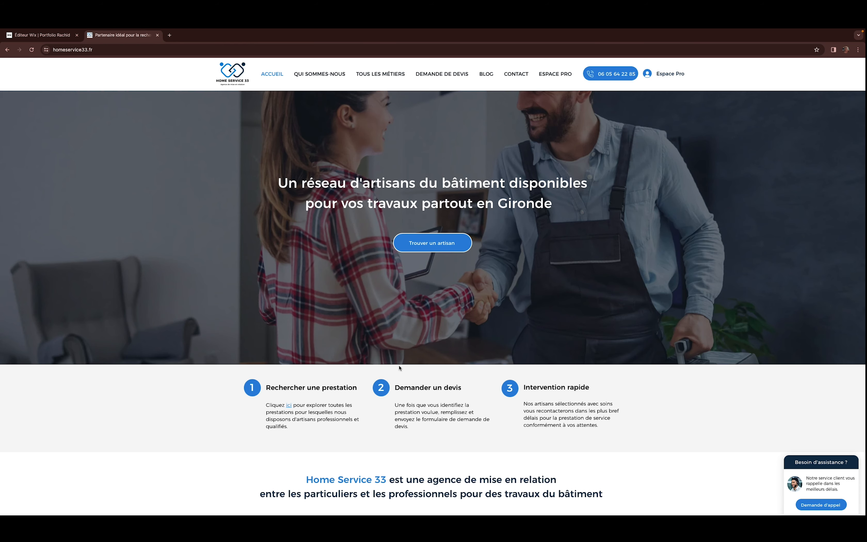
pyautogui.scroll(-1, 403, 397)
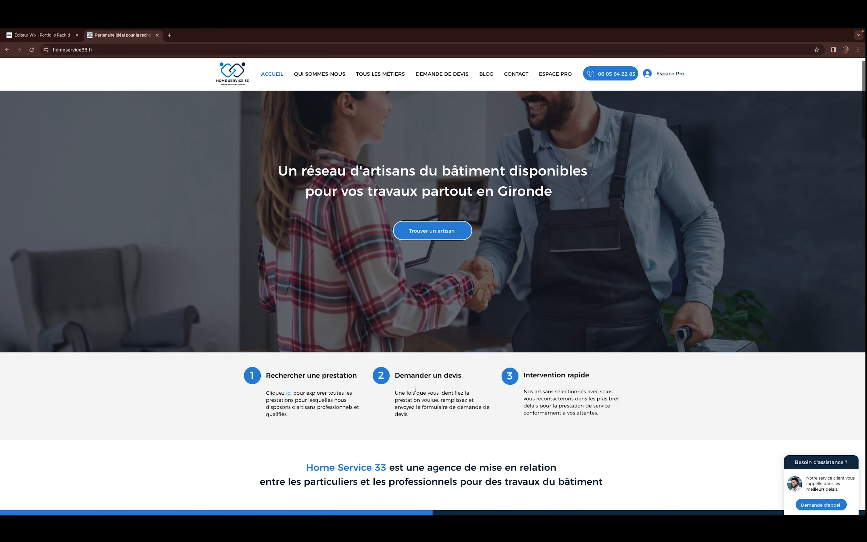
pyautogui.scroll(-3, 401, 330)
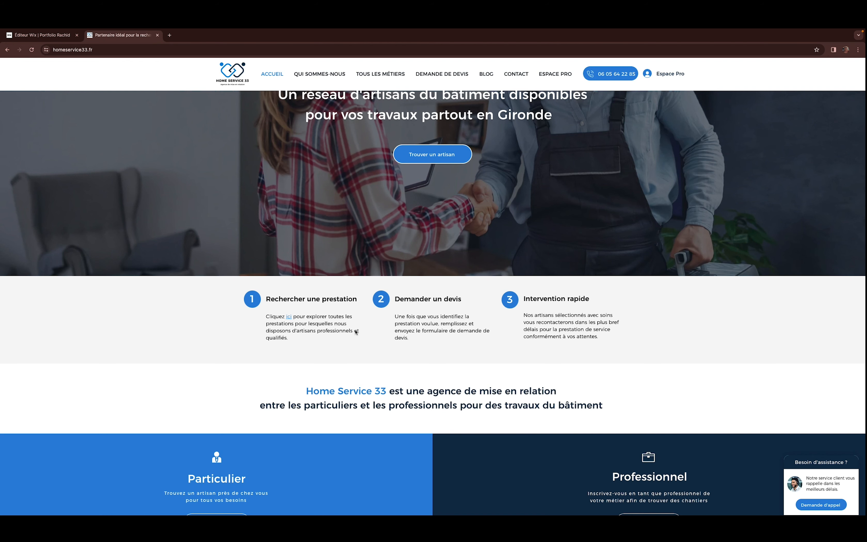
pyautogui.scroll(-1, 443, 320)
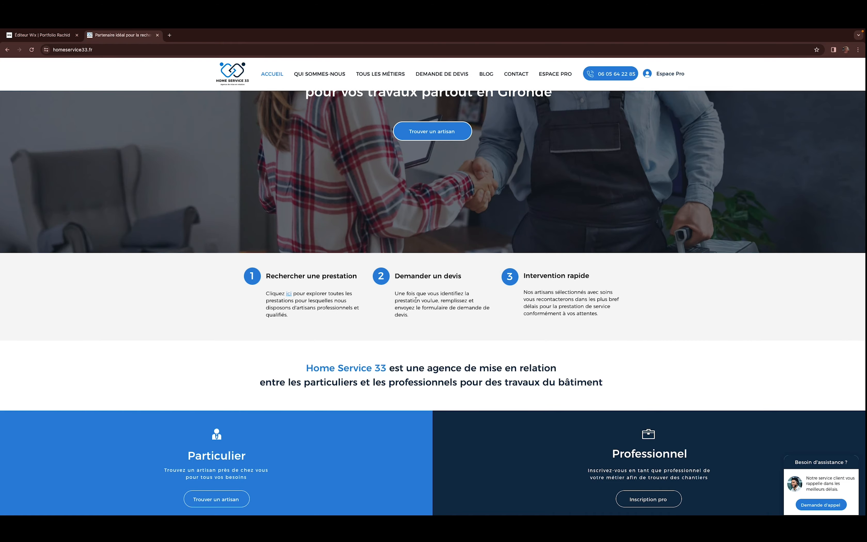
pyautogui.scroll(-3, 426, 354)
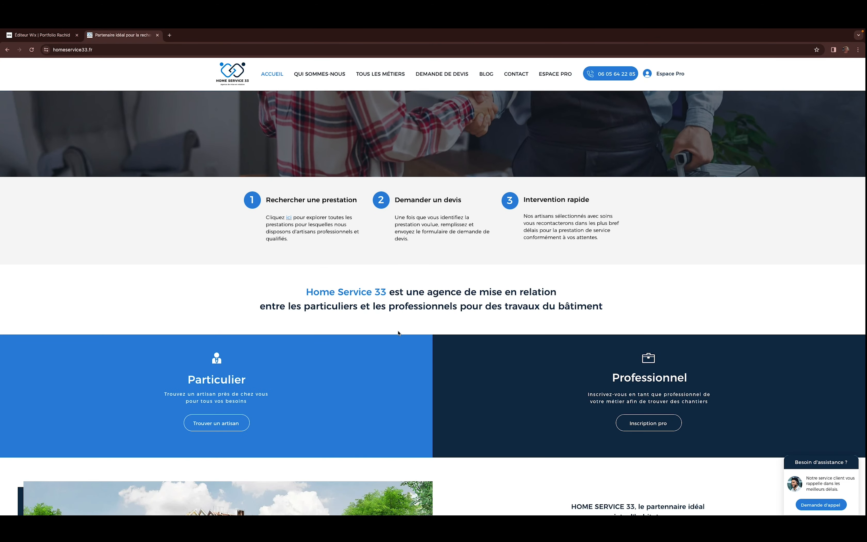
pyautogui.scroll(-5, 400, 335)
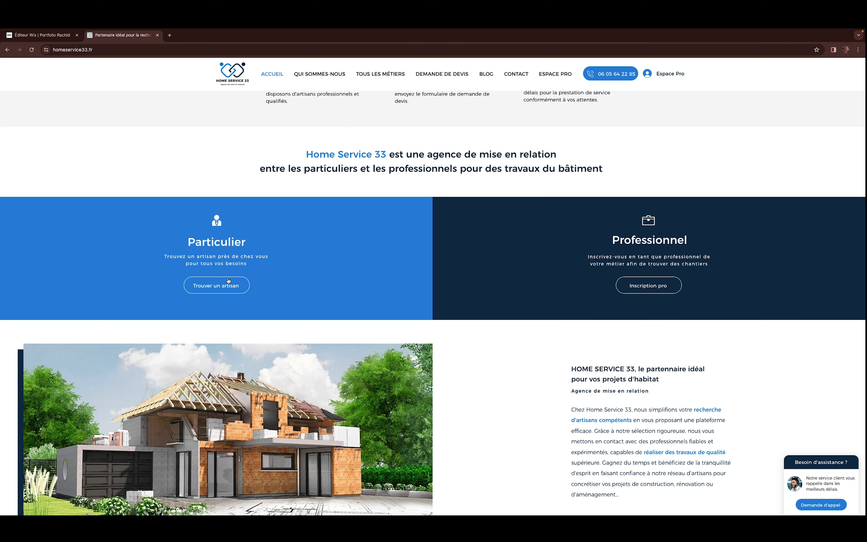
pyautogui.click(39, 34)
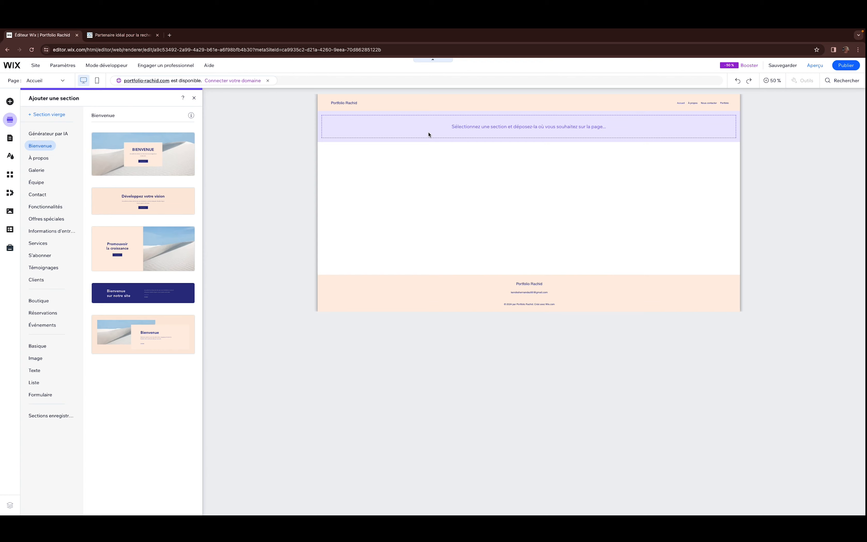
# Step: Insert a blank section directly below the header of the home page and set its background color to white
pyautogui.click(46, 115)
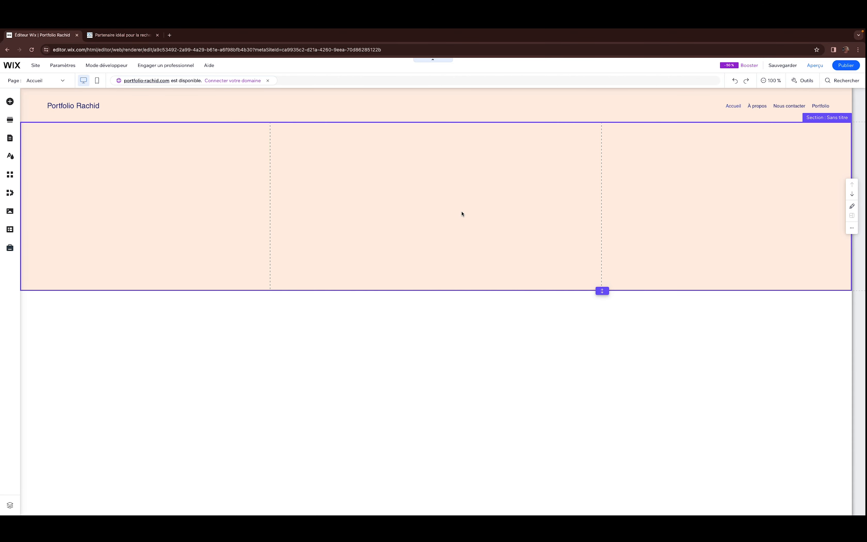
pyautogui.click(474, 194)
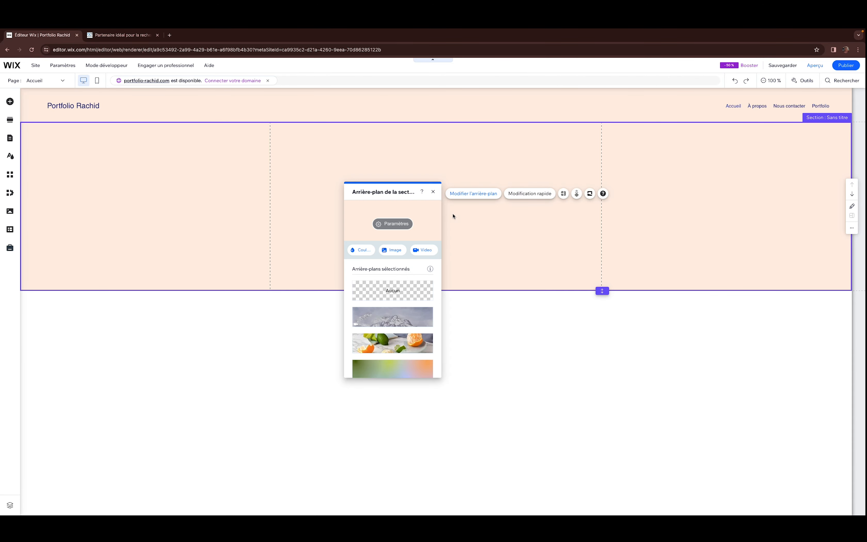
pyautogui.click(354, 251)
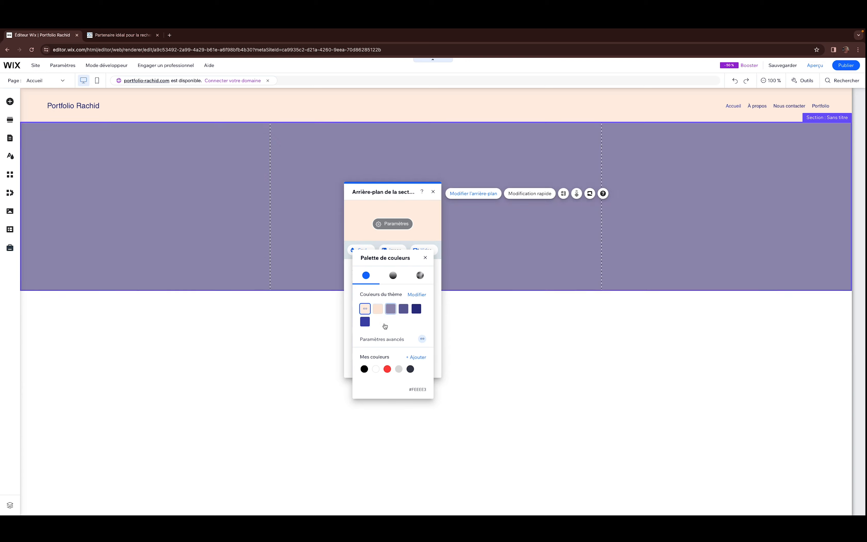
pyautogui.click(376, 369)
pyautogui.click(572, 227)
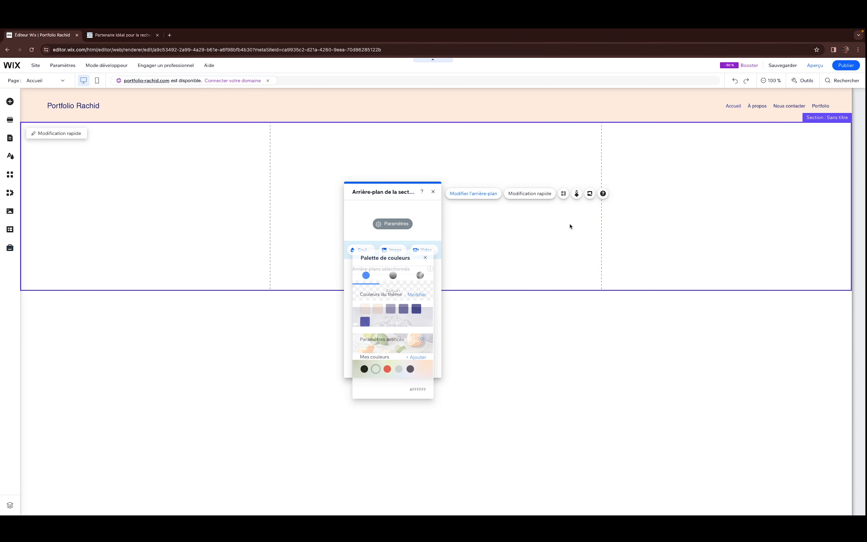
pyautogui.click(525, 337)
pyautogui.scroll(-1, 401, 372)
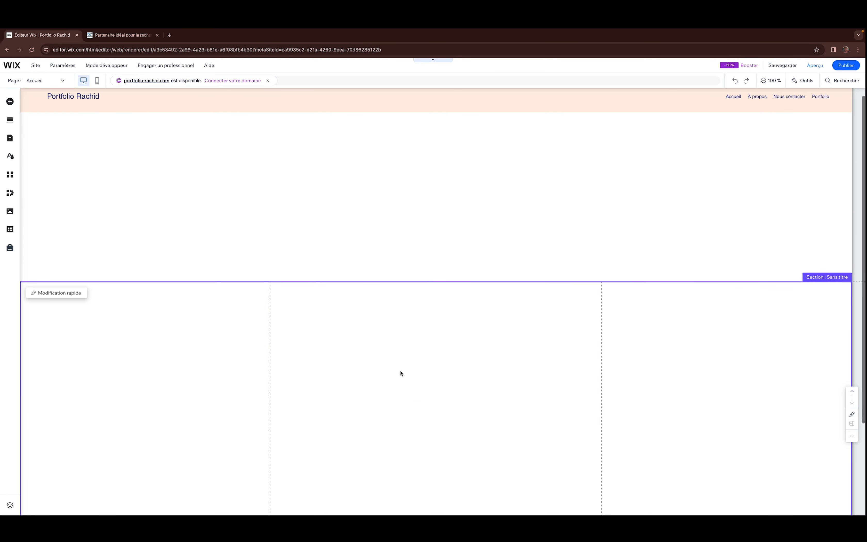
# Step: Add another blank section beneath the first blank section and set its background color to white
pyautogui.click(430, 194)
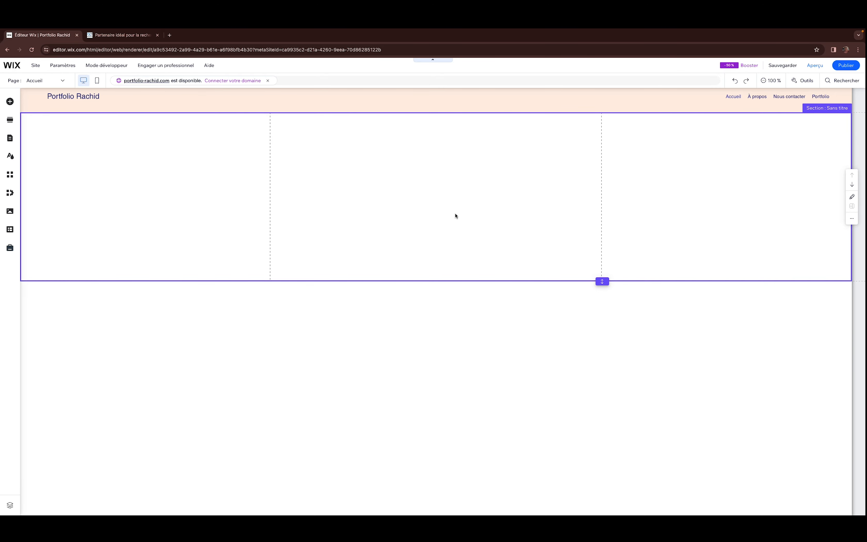
pyautogui.moveTo(442, 287)
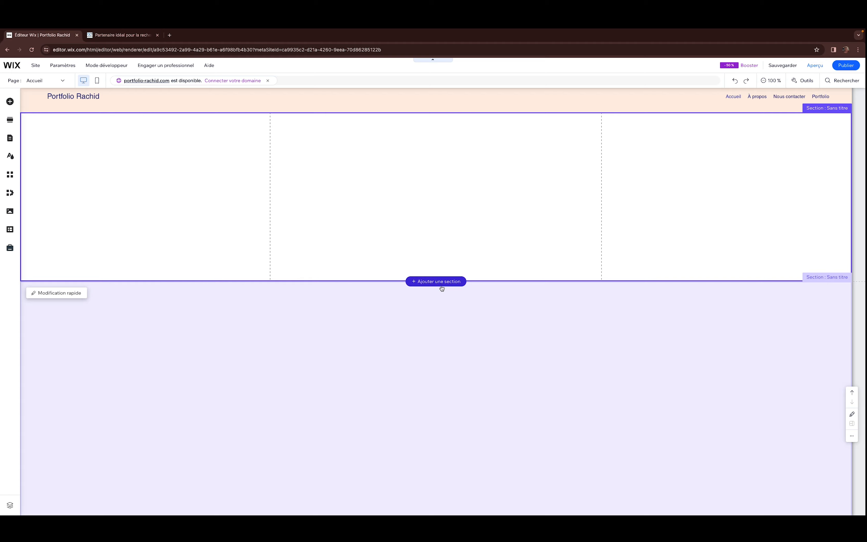
pyautogui.click(441, 285)
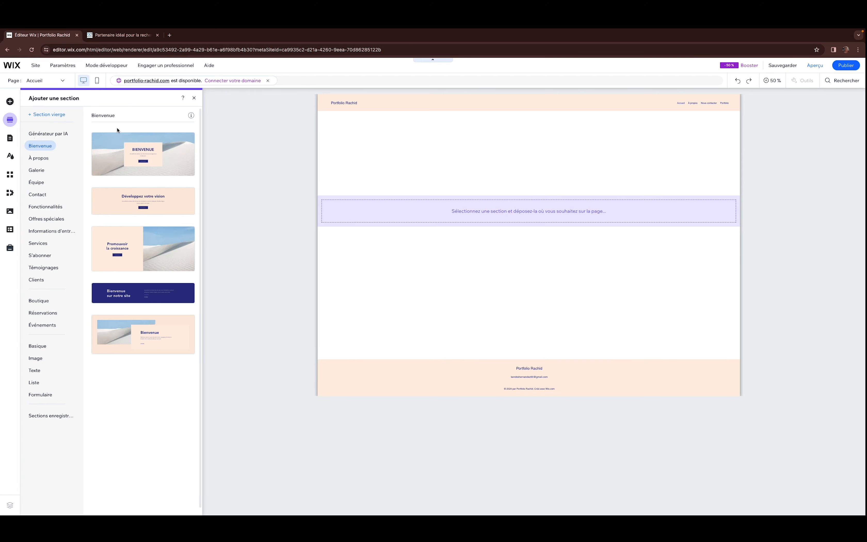
pyautogui.click(57, 115)
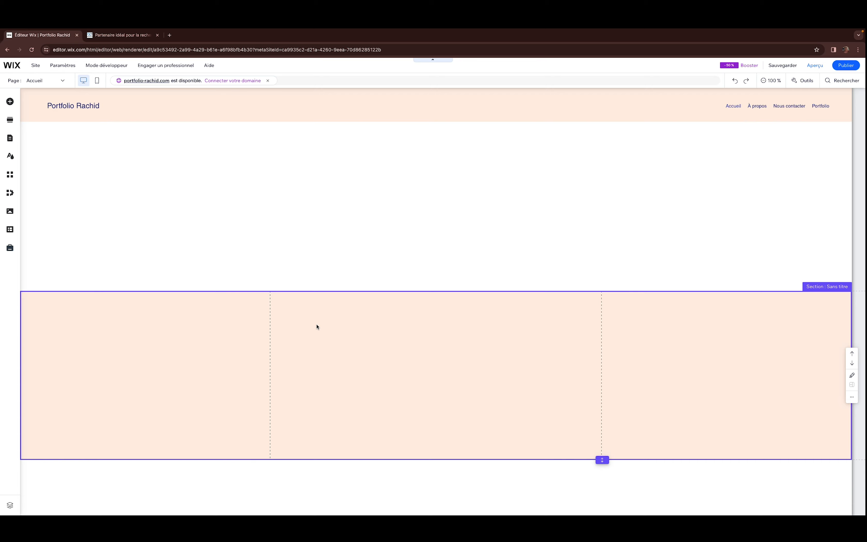
pyautogui.click(309, 324)
pyautogui.click(324, 306)
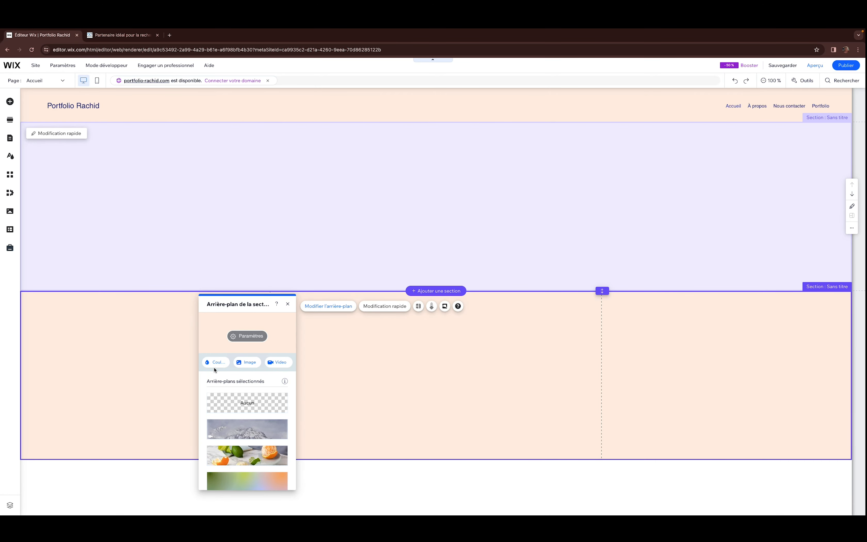
pyautogui.click(213, 363)
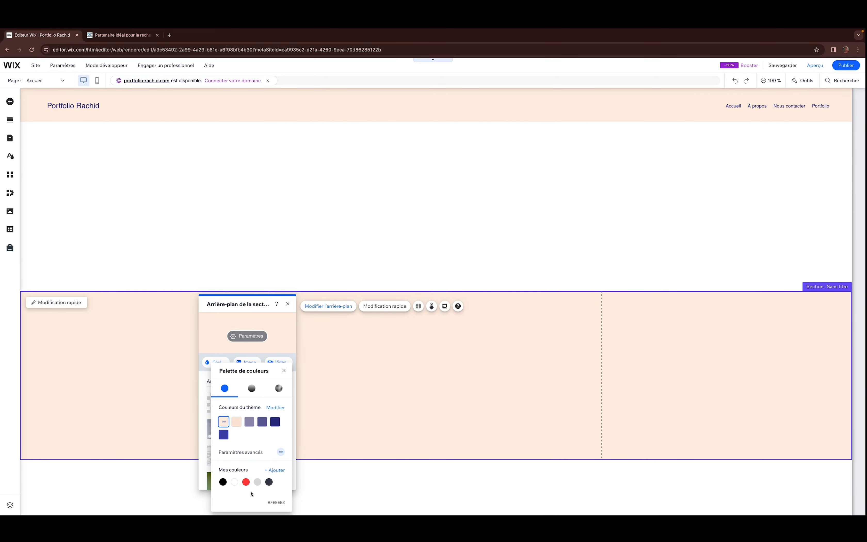
pyautogui.click(234, 482)
pyautogui.click(373, 253)
pyautogui.click(374, 253)
pyautogui.scroll(-1, 399, 347)
pyautogui.scroll(2, 400, 347)
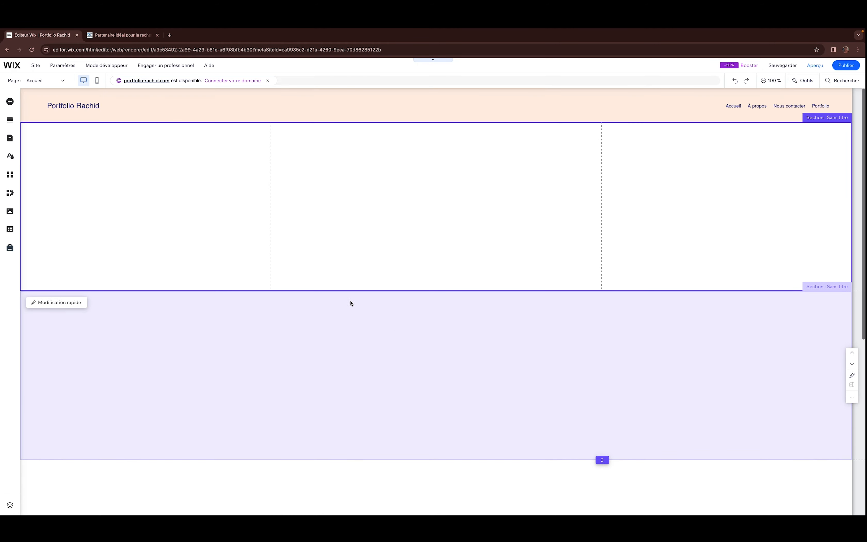
# Step: Increase the height of the first blank section to about one and a half times, using the homeservice33.fr banner as reference
pyautogui.click(108, 35)
pyautogui.scroll(-1, 373, 327)
pyautogui.click(40, 34)
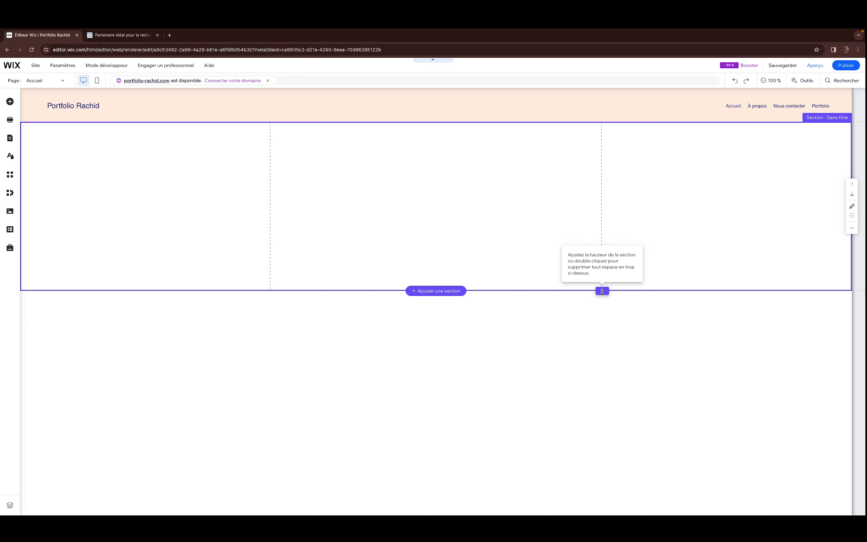
pyautogui.moveTo(603, 292); pyautogui.dragTo(603, 404)
pyautogui.click(122, 35)
pyautogui.scroll(-10, 74, 154)
pyautogui.scroll(5, 74, 154)
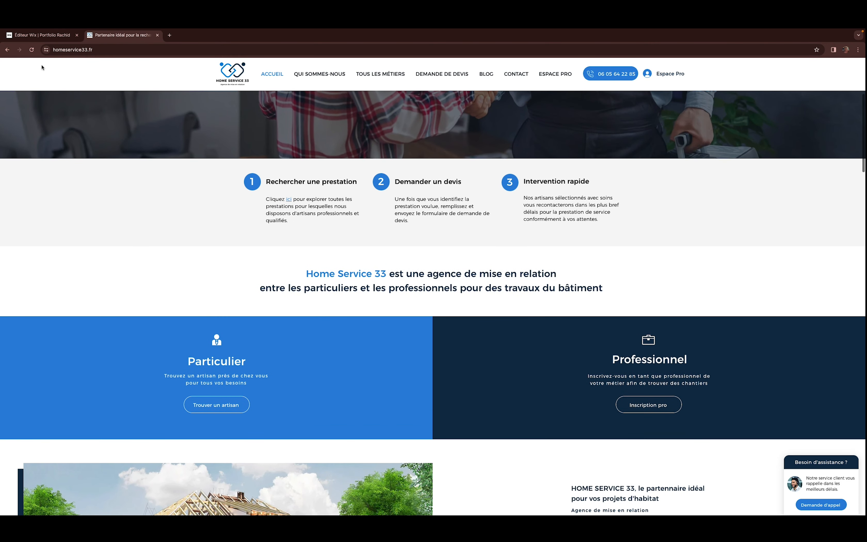
pyautogui.click(36, 36)
pyautogui.moveTo(602, 405); pyautogui.dragTo(588, 374)
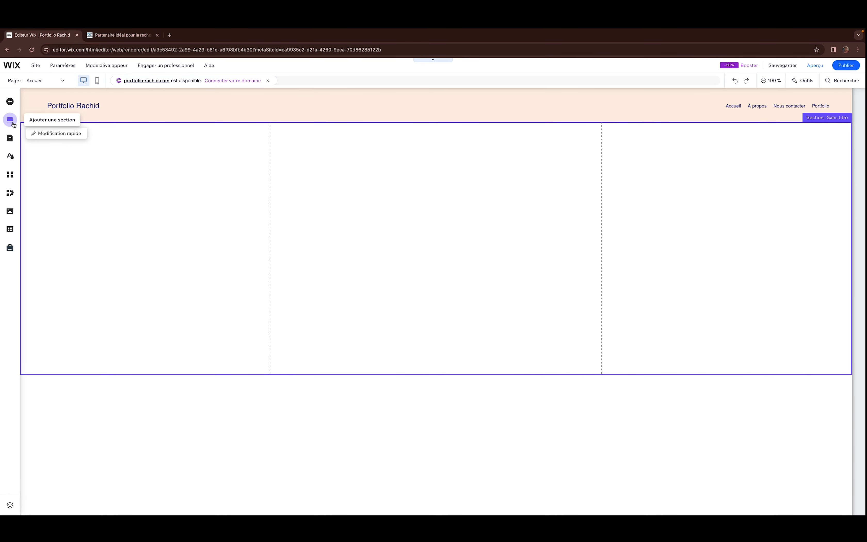
# Step: Compare the site's menu pages with the navigation menu of homeservice33.fr and return to the Wix editor
pyautogui.scroll(-3, 230, 184)
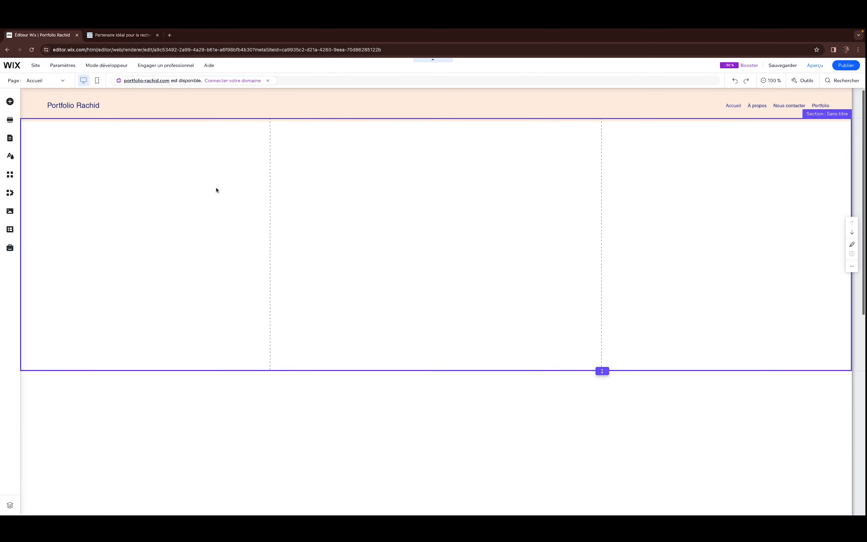
pyautogui.scroll(3, 216, 188)
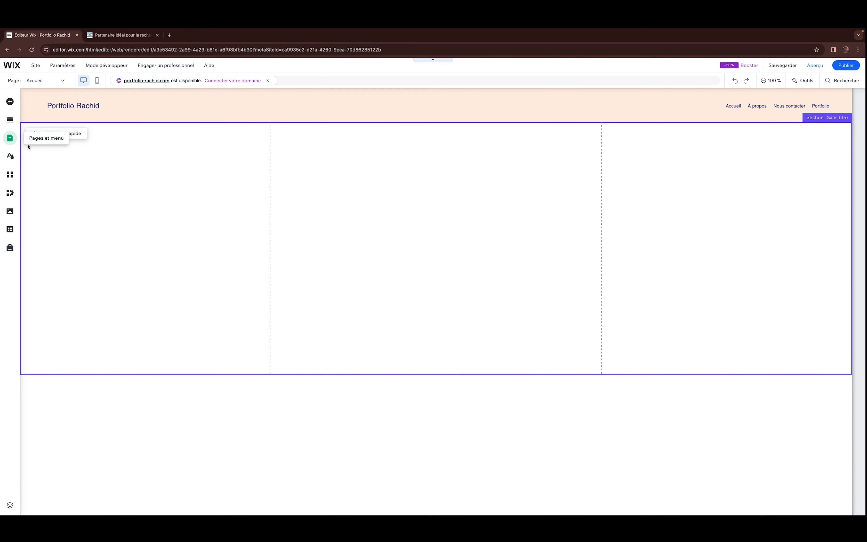
pyautogui.click(9, 140)
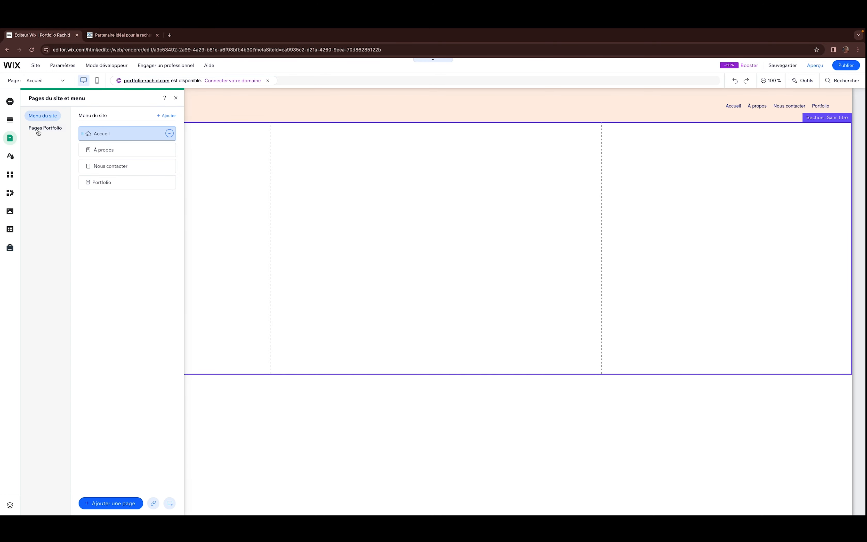
pyautogui.click(120, 35)
pyautogui.scroll(5, 427, 198)
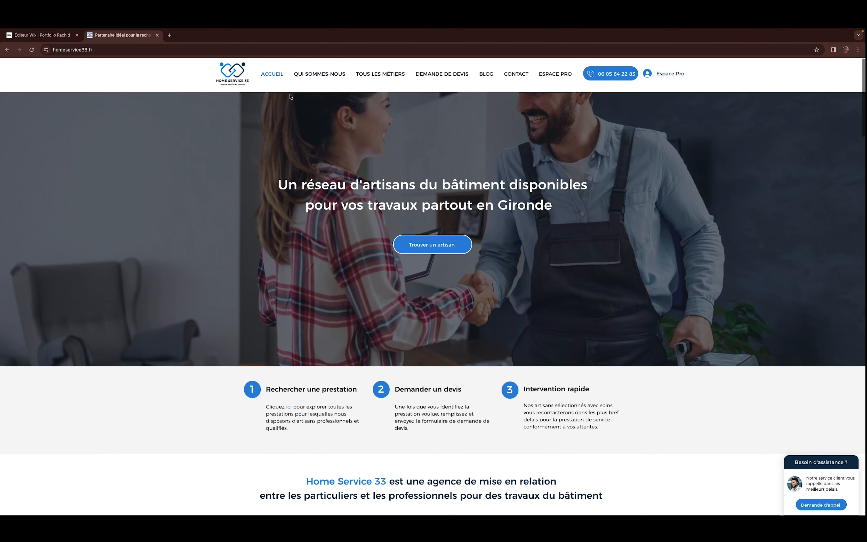
pyautogui.click(52, 35)
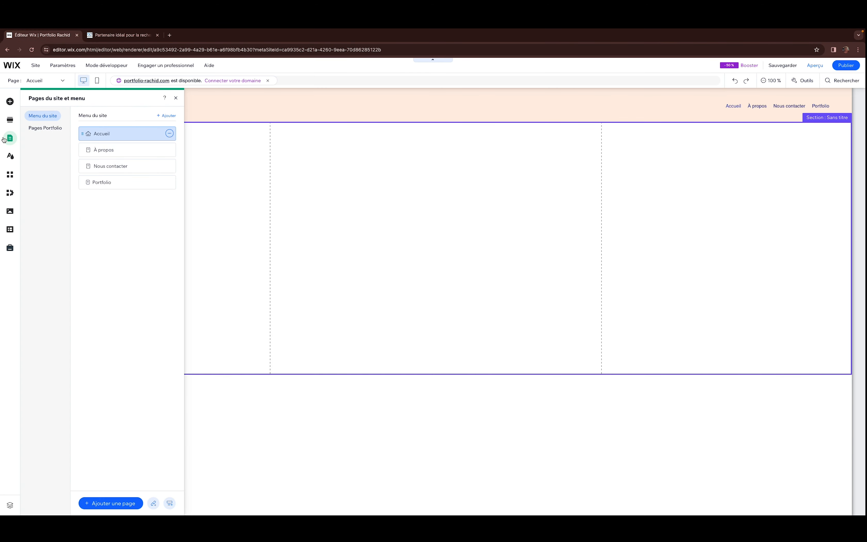
pyautogui.click(4, 140)
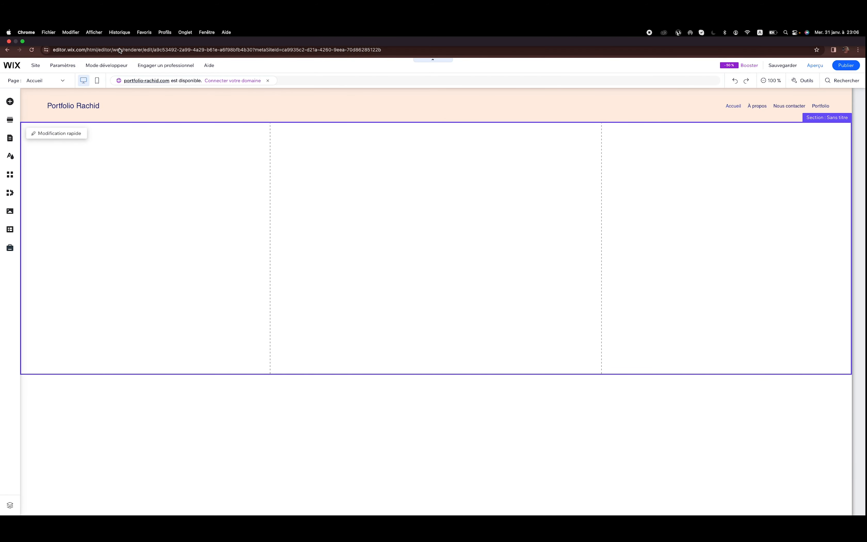
pyautogui.click(108, 31)
pyautogui.click(118, 31)
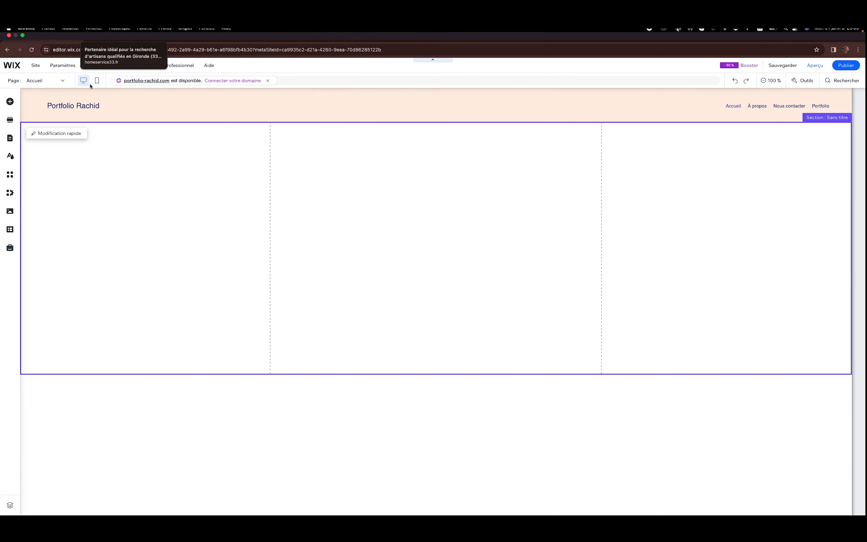
pyautogui.click(120, 34)
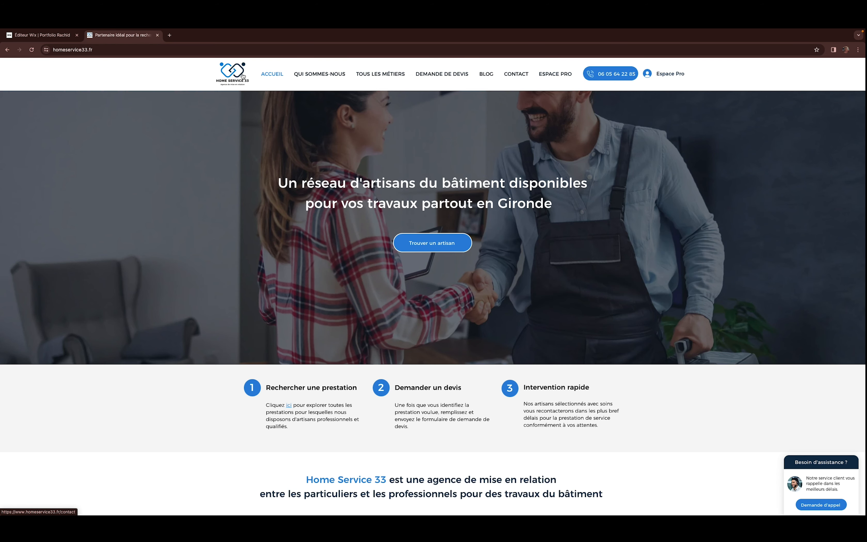
pyautogui.click(41, 35)
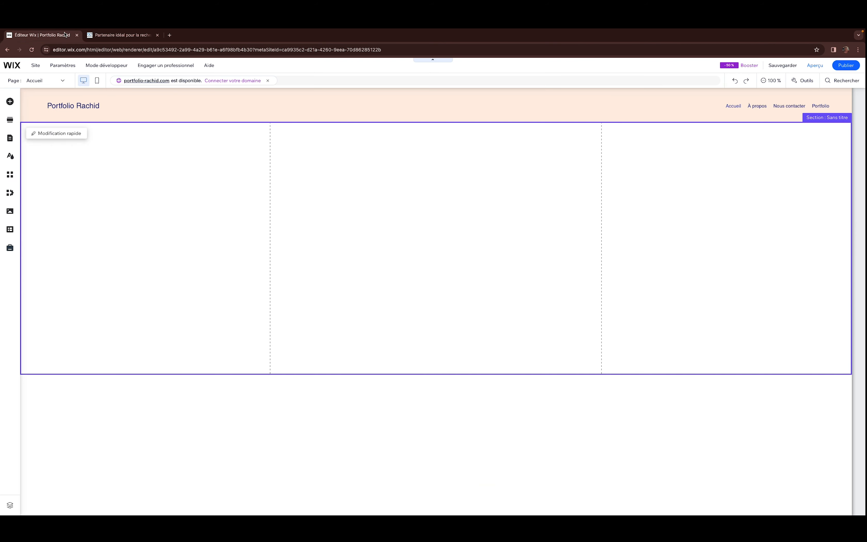
# Step: Delete the À propos and Nous contacter pages from the site menu
pyautogui.click(10, 139)
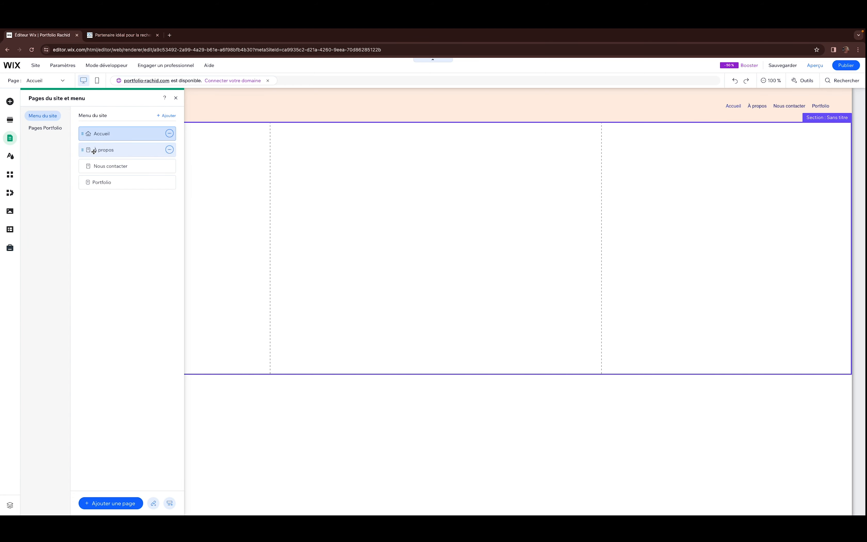
pyautogui.click(170, 151)
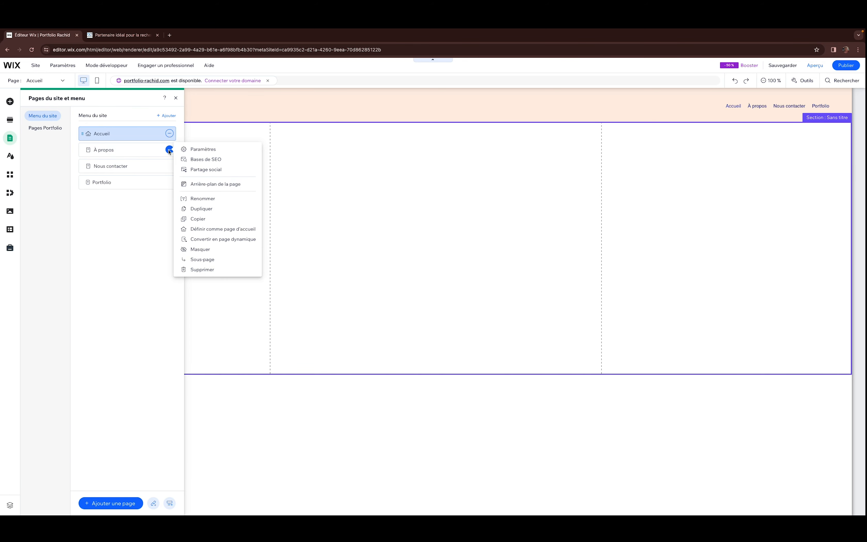
pyautogui.click(207, 271)
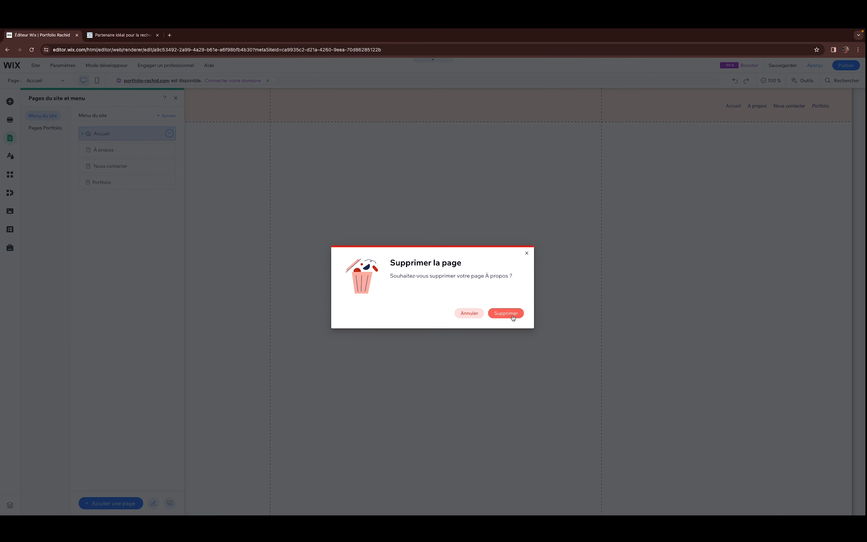
pyautogui.click(512, 314)
pyautogui.click(168, 152)
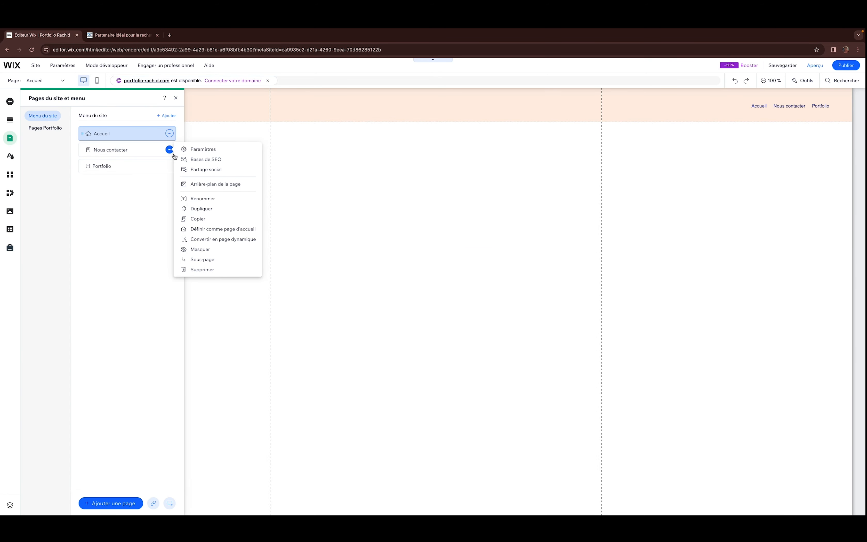
pyautogui.click(204, 270)
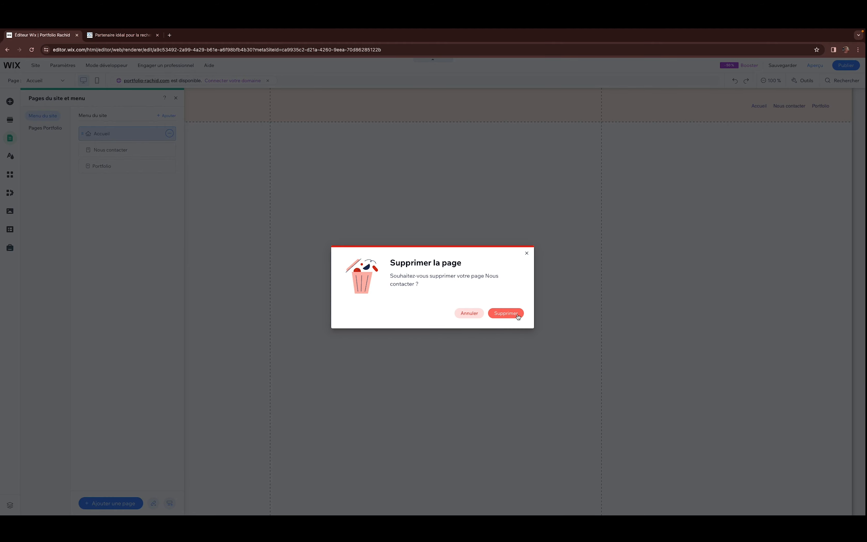
pyautogui.click(506, 313)
# Step: Delete the Portfolio page from the site menu together with the Wix Portfolio app
pyautogui.click(169, 150)
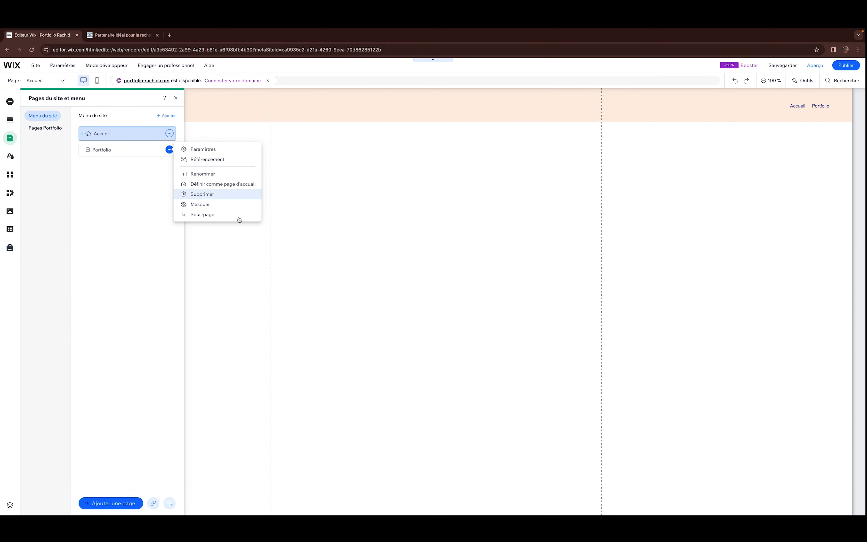
pyautogui.click(206, 194)
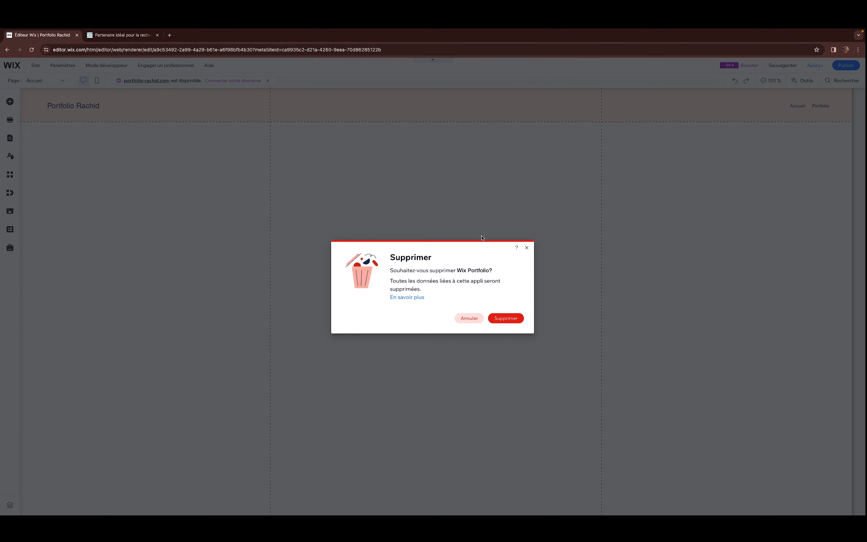
pyautogui.click(491, 317)
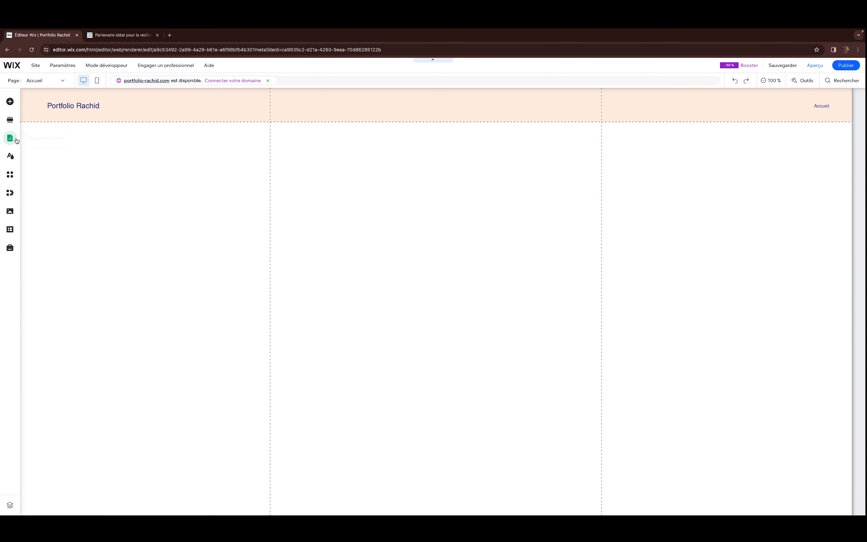
# Step: Add an À propos page to the site menu from the Profil page template, keeping its suggested name
pyautogui.click(10, 138)
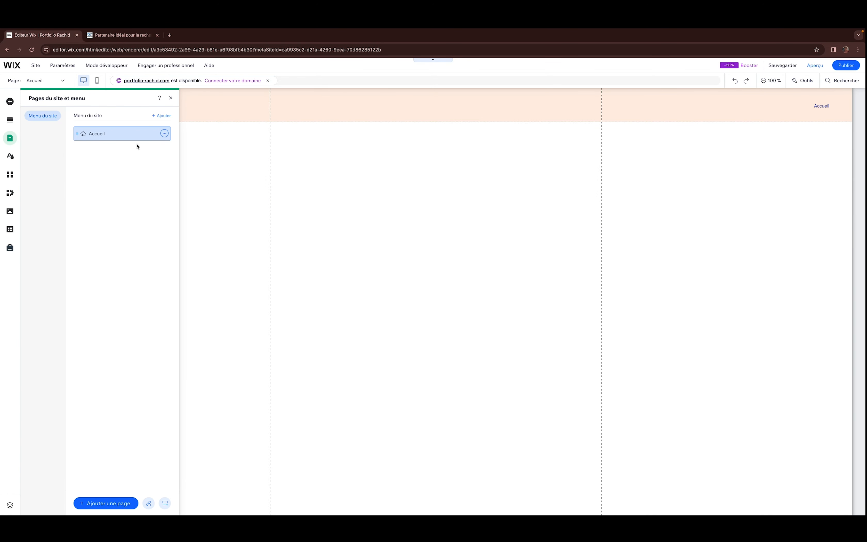
pyautogui.click(163, 116)
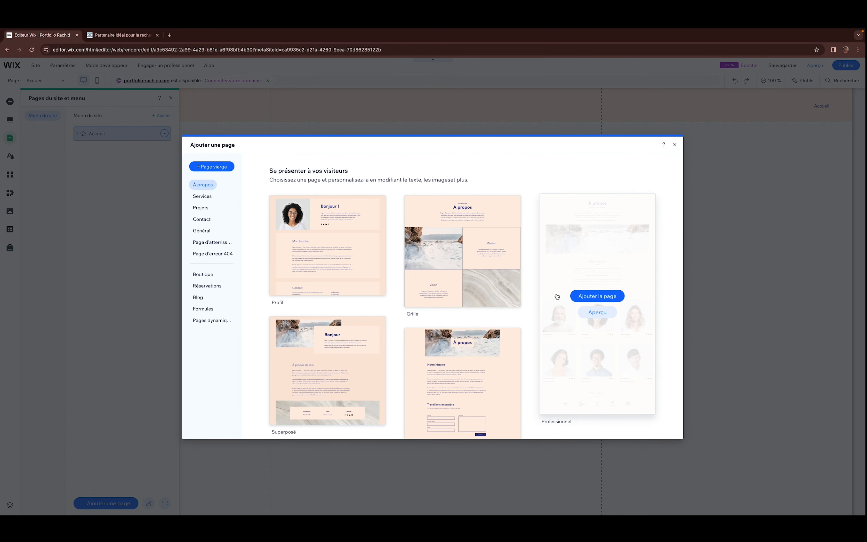
pyautogui.moveTo(588, 276)
pyautogui.moveTo(346, 247)
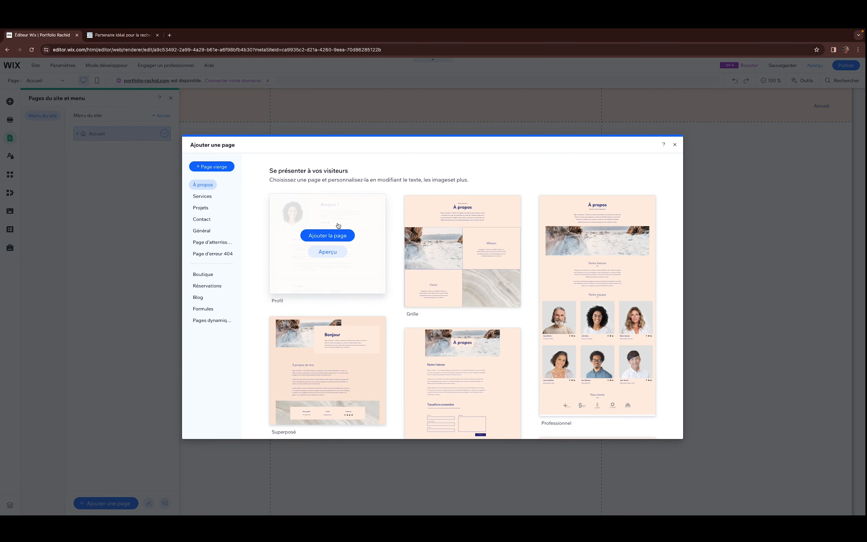
pyautogui.click(328, 235)
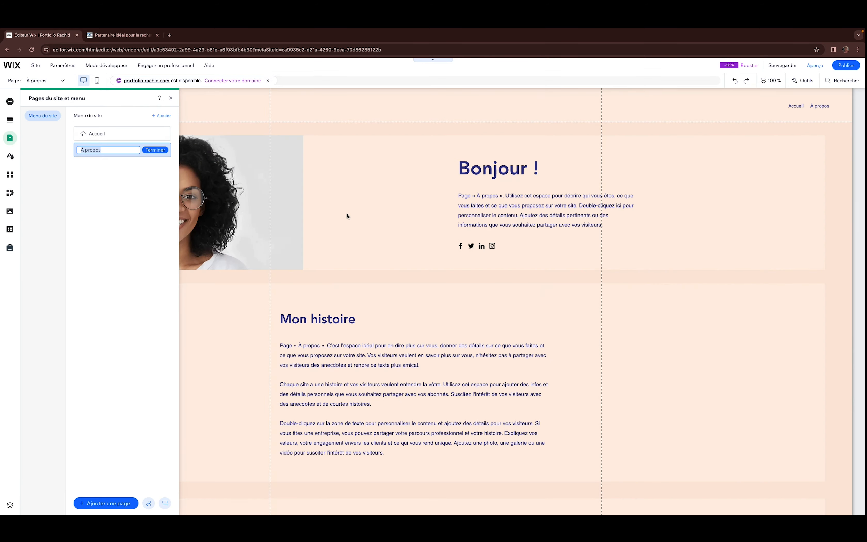
pyautogui.click(354, 194)
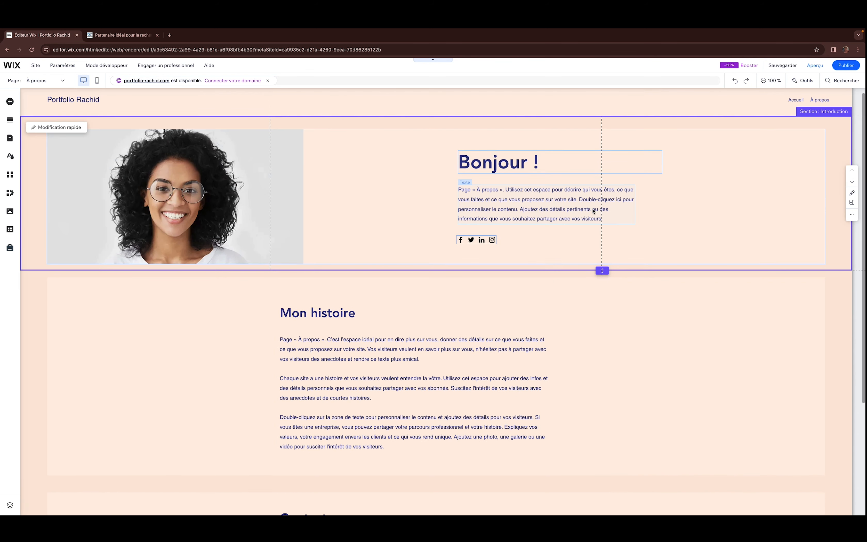
# Step: Extend the "Bonjour !" heading in the introduction section with "Je suis" and the site owner's first name
pyautogui.click(231, 218)
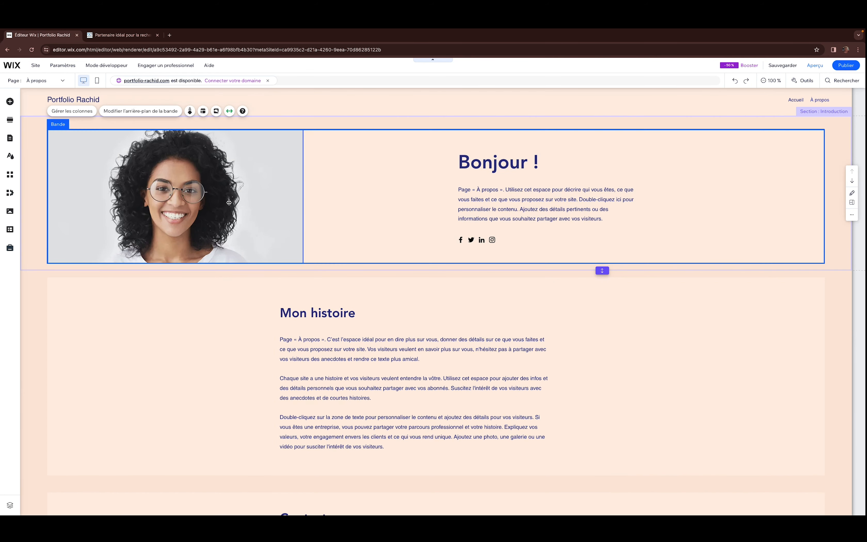
pyautogui.click(527, 168)
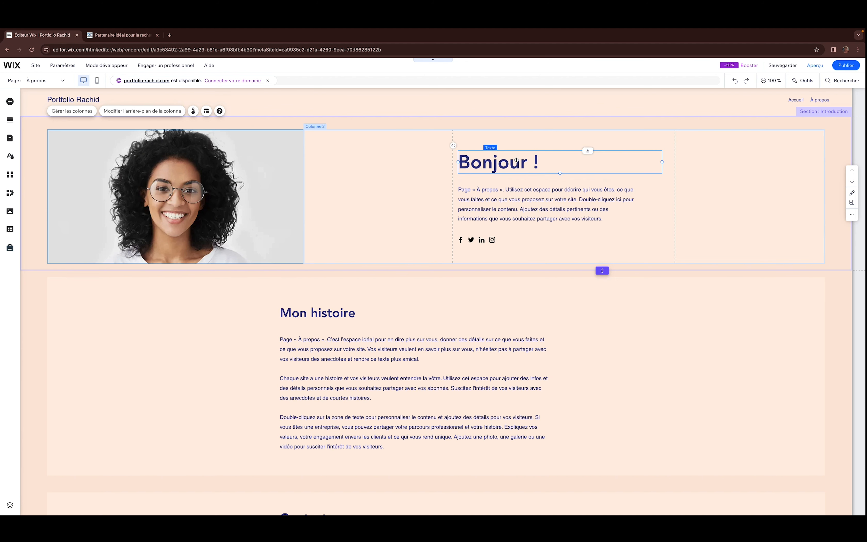
pyautogui.doubleClick(534, 161)
pyautogui.click(550, 162)
pyautogui.write('Je suis')
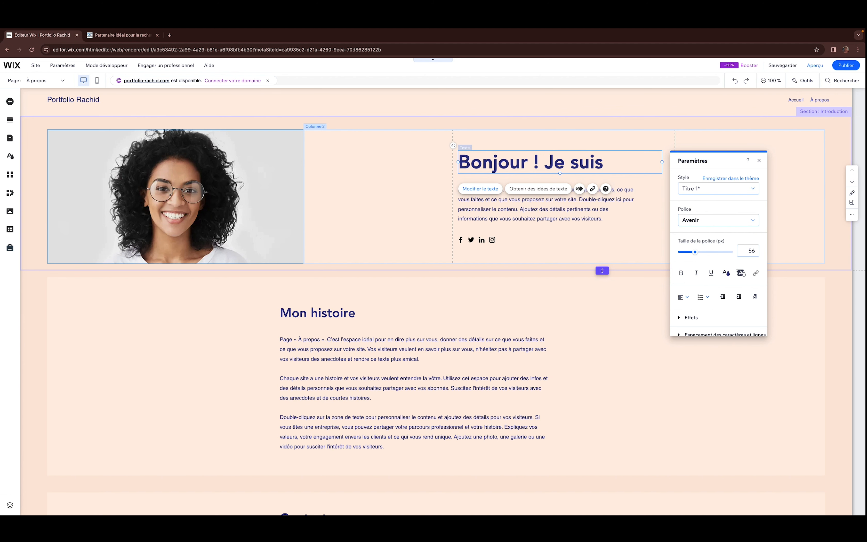
pyautogui.write(' Rachid')
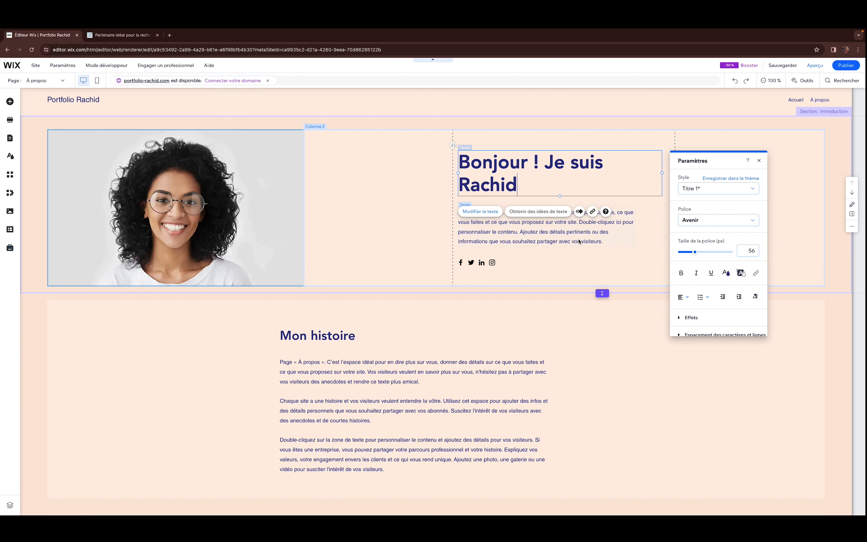
pyautogui.click(541, 233)
pyautogui.click(541, 354)
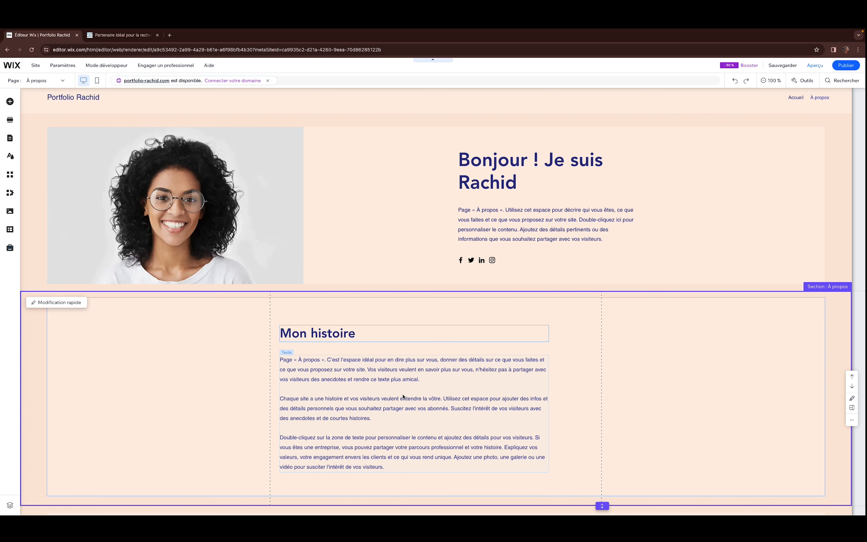
pyautogui.click(382, 242)
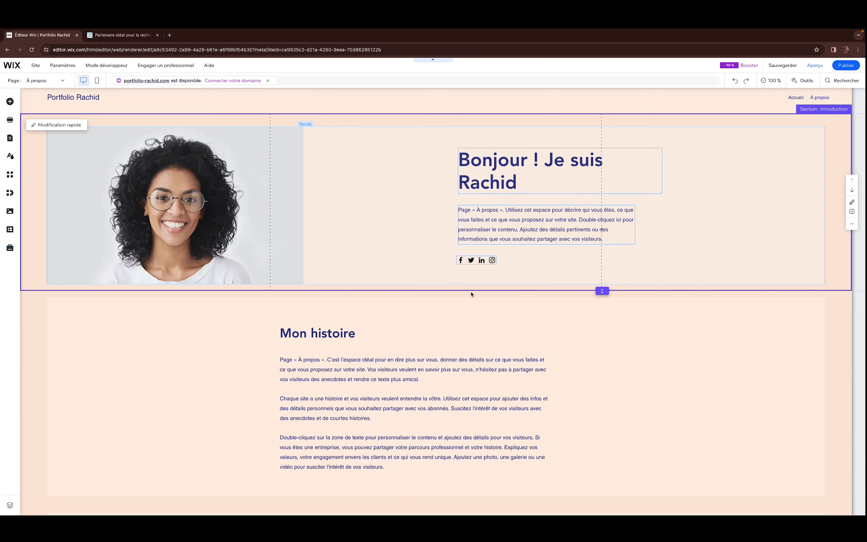
pyautogui.scroll(-2, 480, 340)
pyautogui.scroll(-3, 487, 391)
pyautogui.scroll(5, 482, 380)
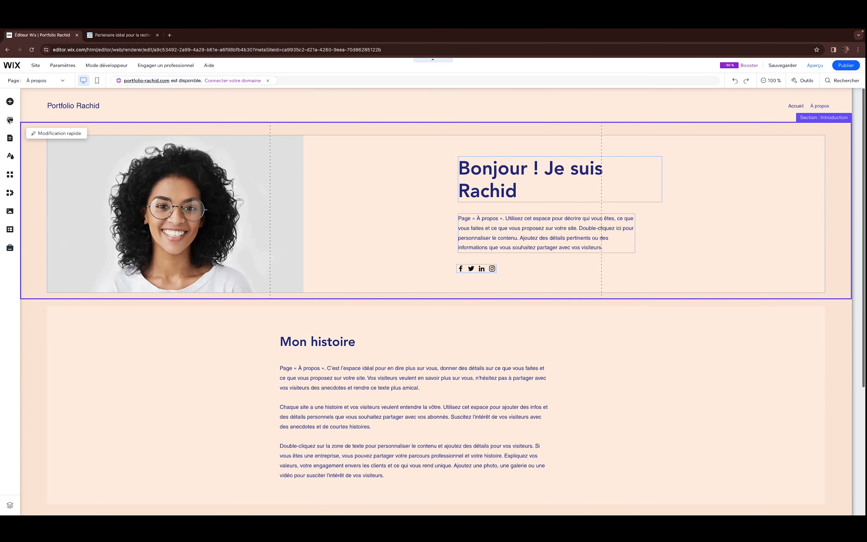
# Step: Rename the À propos page in the site menu as Portfolio
pyautogui.click(12, 139)
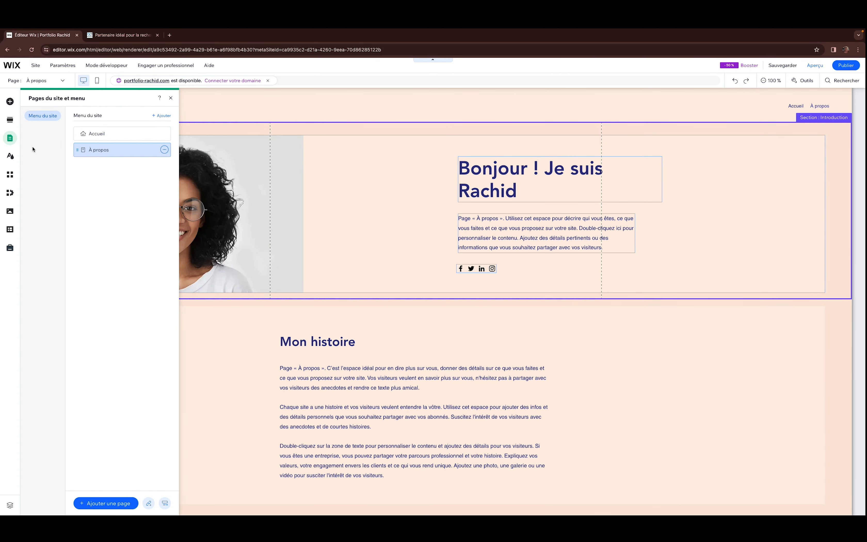
pyautogui.click(164, 150)
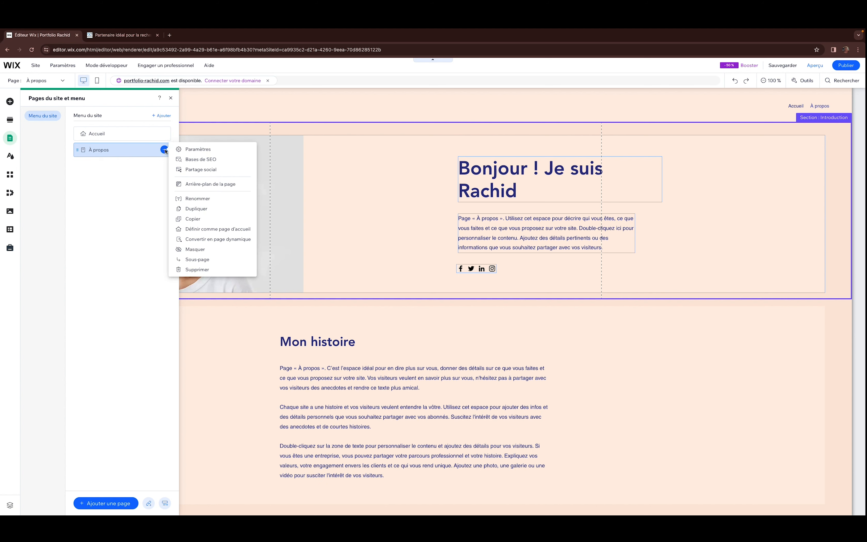
pyautogui.click(195, 199)
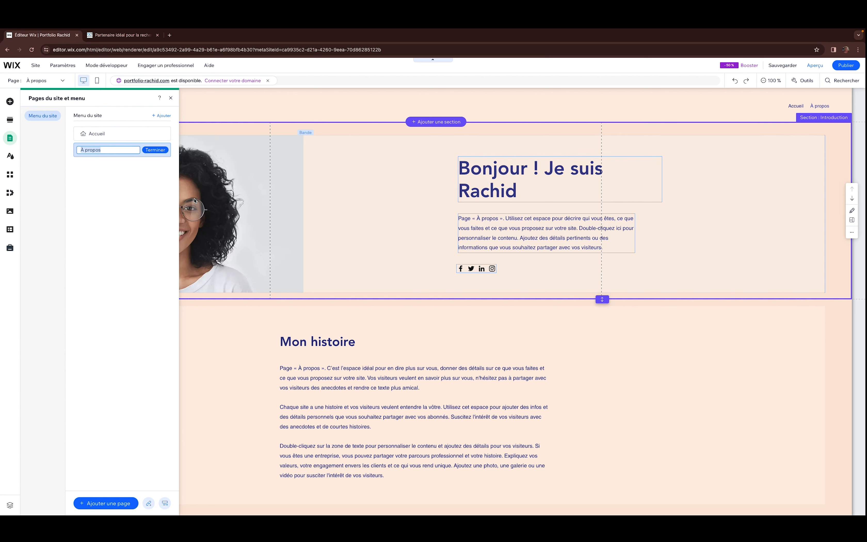
pyautogui.write('Portfolio')
pyautogui.press('Return')
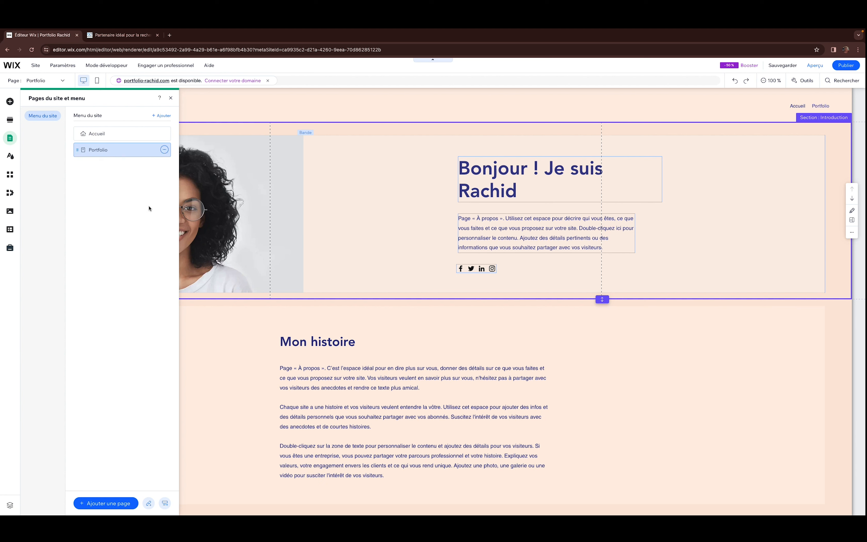
pyautogui.click(293, 191)
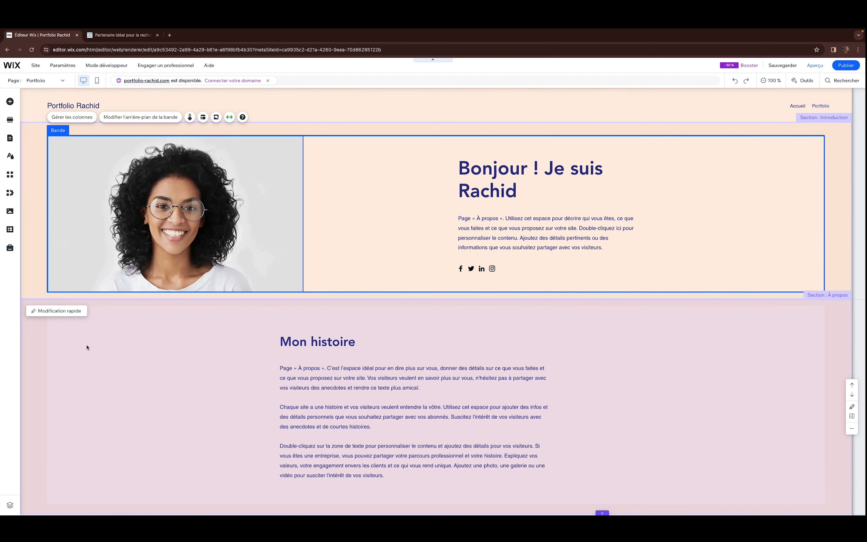
pyautogui.click(108, 351)
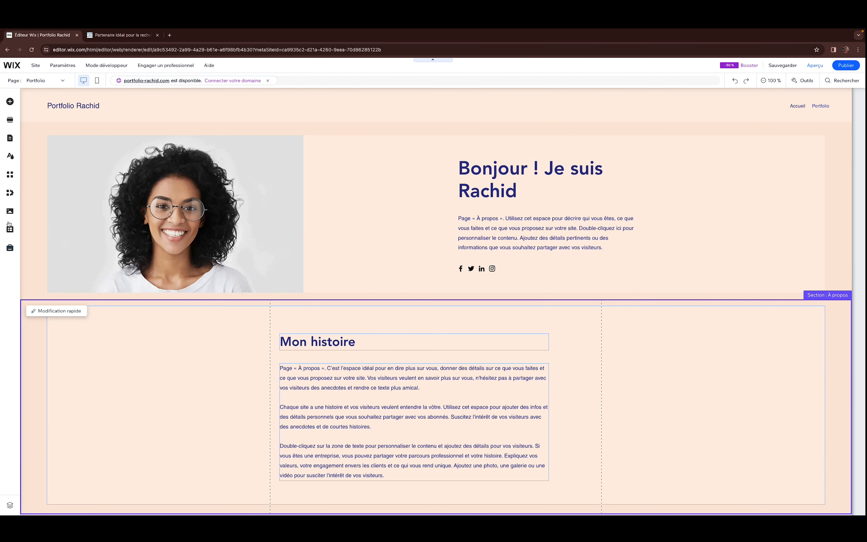
# Step: Browse the alternative site themes and try Nostalgique and Calme on the page, returning to Nostalgique
pyautogui.click(10, 138)
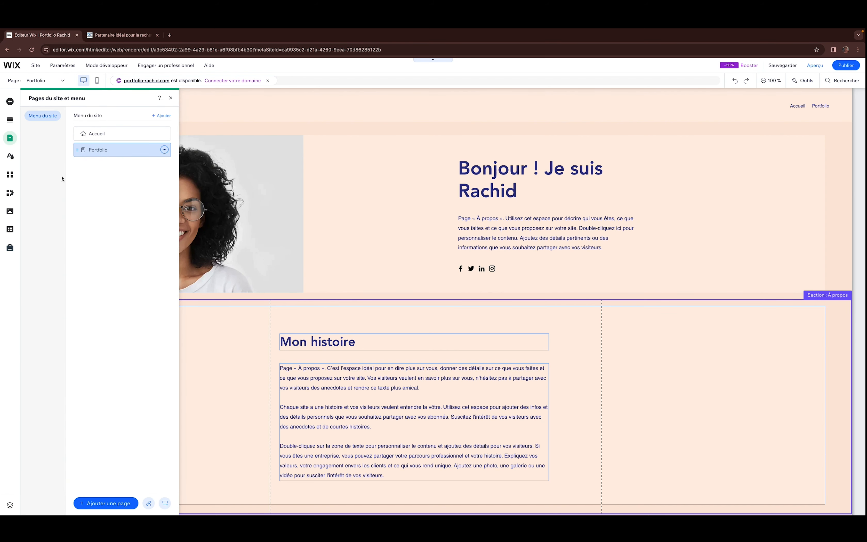
pyautogui.click(10, 158)
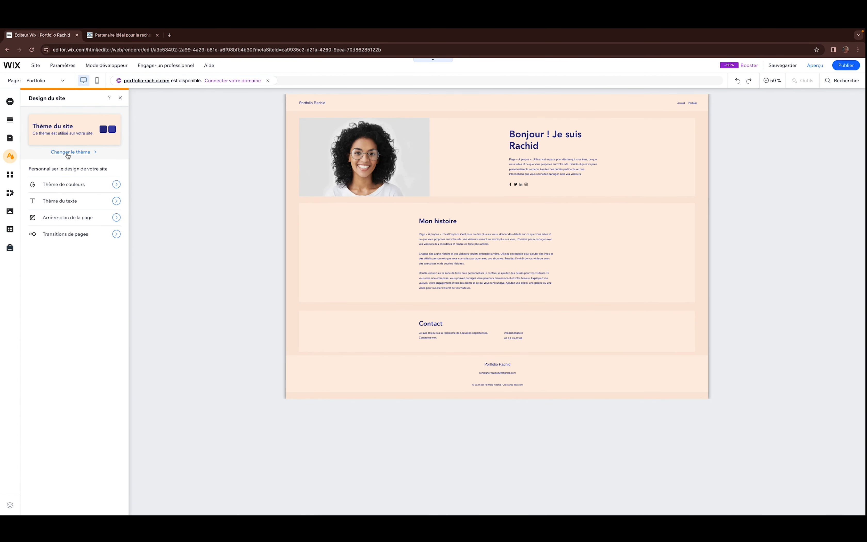
pyautogui.click(80, 152)
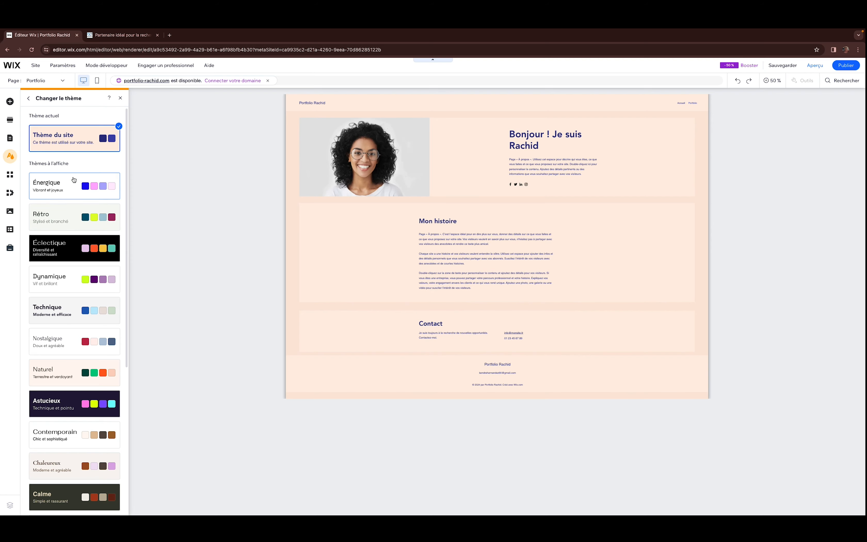
pyautogui.scroll(-3, 76, 205)
pyautogui.scroll(2, 73, 251)
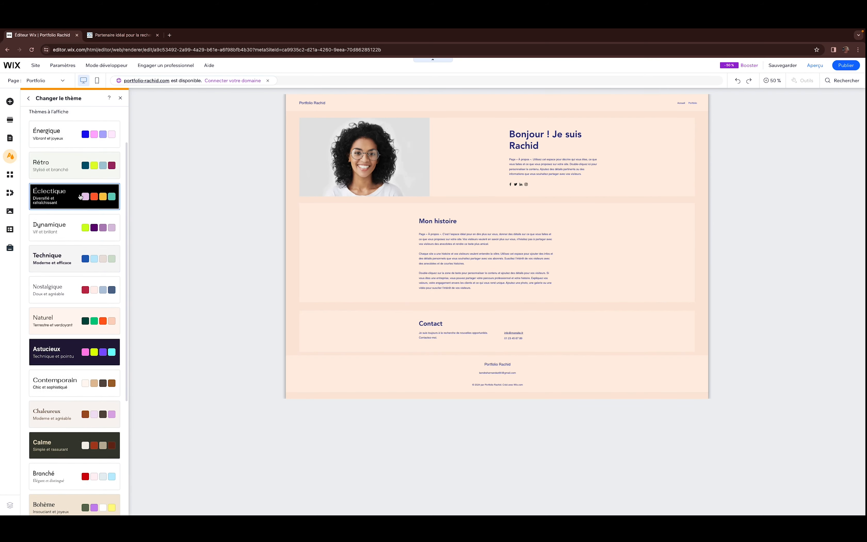
pyautogui.click(70, 283)
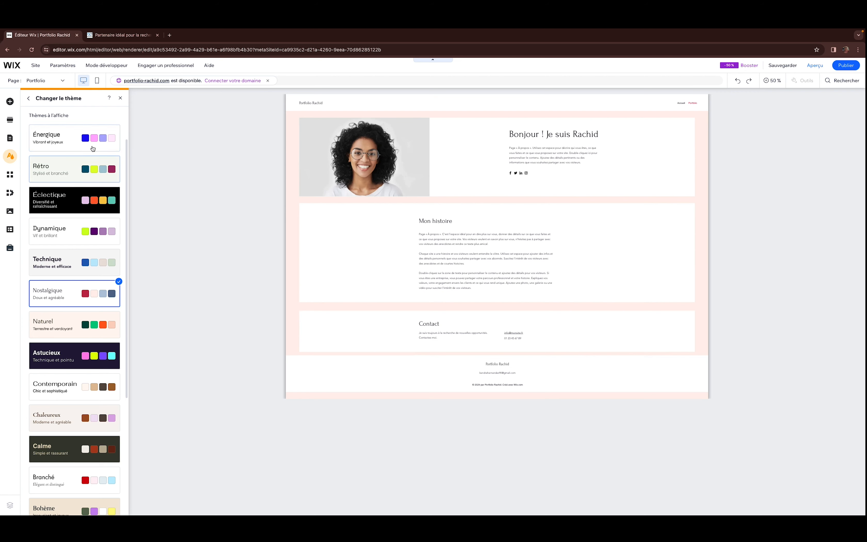
pyautogui.click(73, 452)
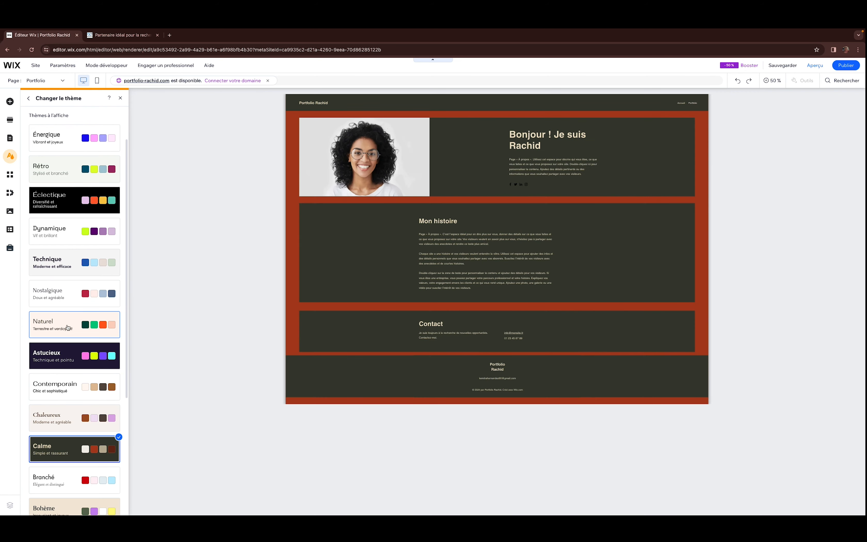
pyautogui.click(61, 302)
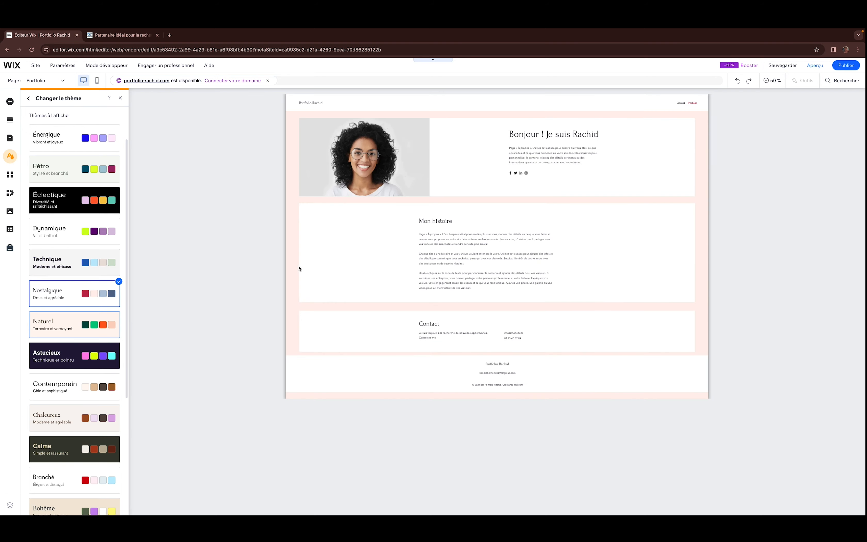
# Step: Try the Branché, Acidulé and Onctueux site themes, and apply the Paisible theme to the site
pyautogui.scroll(-5, 55, 379)
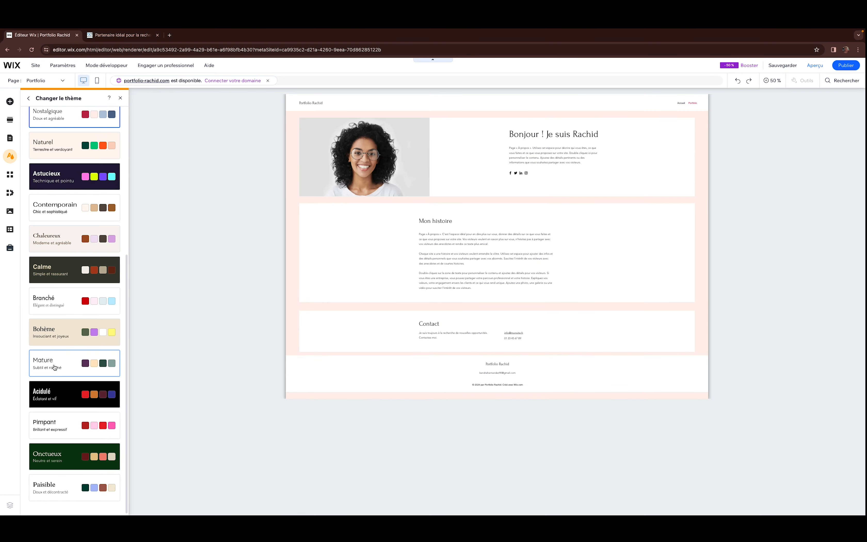
pyautogui.click(67, 302)
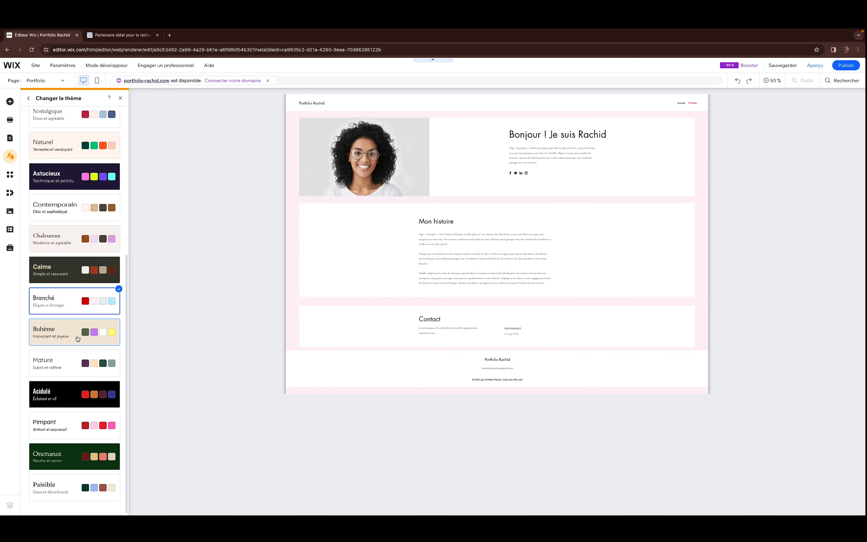
pyautogui.click(79, 398)
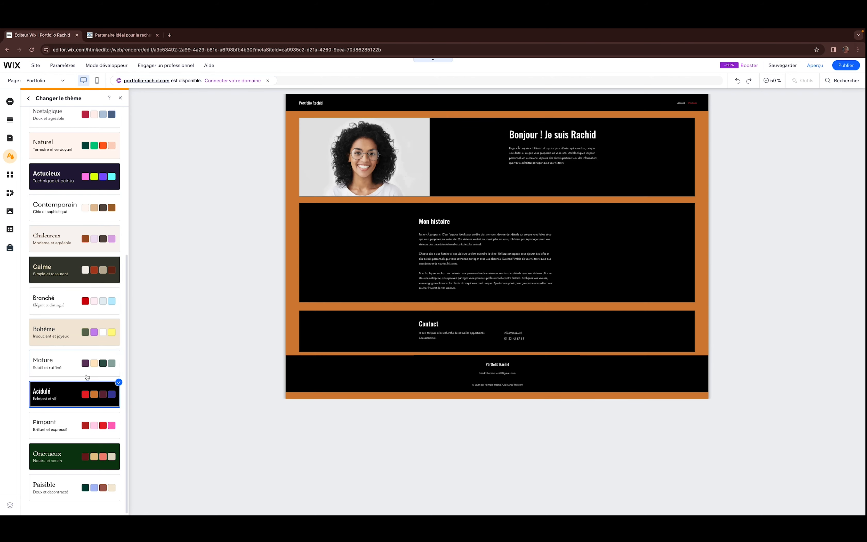
pyautogui.click(87, 467)
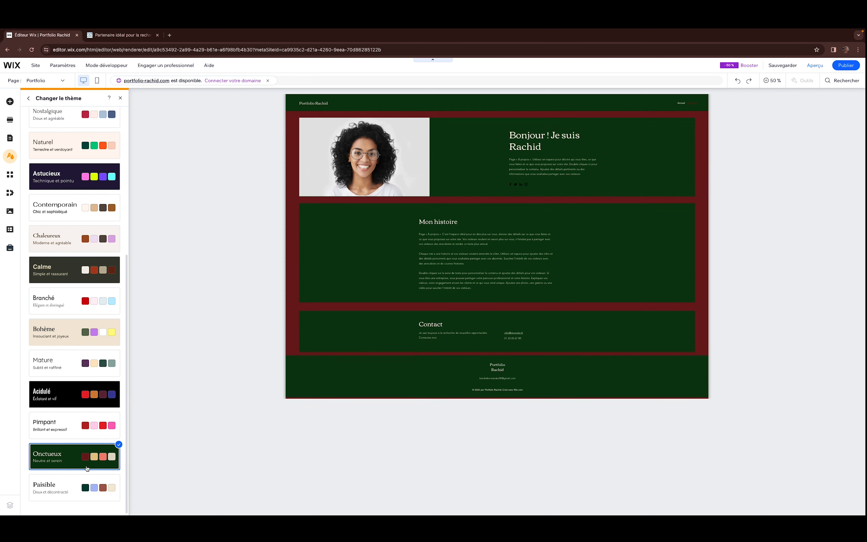
pyautogui.click(74, 490)
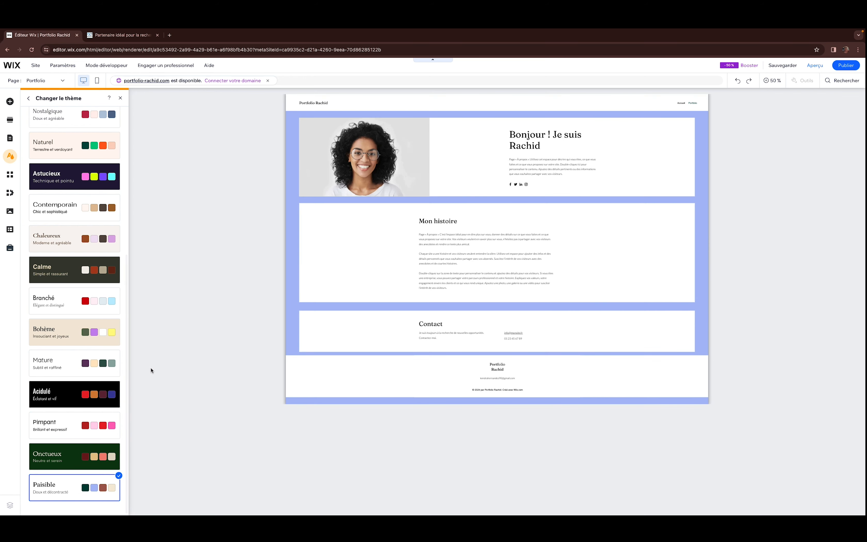
pyautogui.click(120, 98)
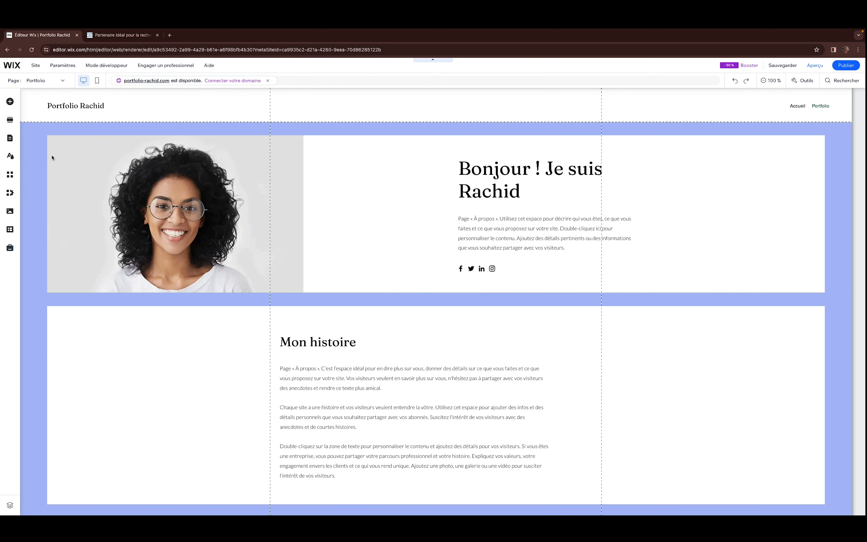
# Step: Search the Wix App Market for "store" apps
pyautogui.click(10, 175)
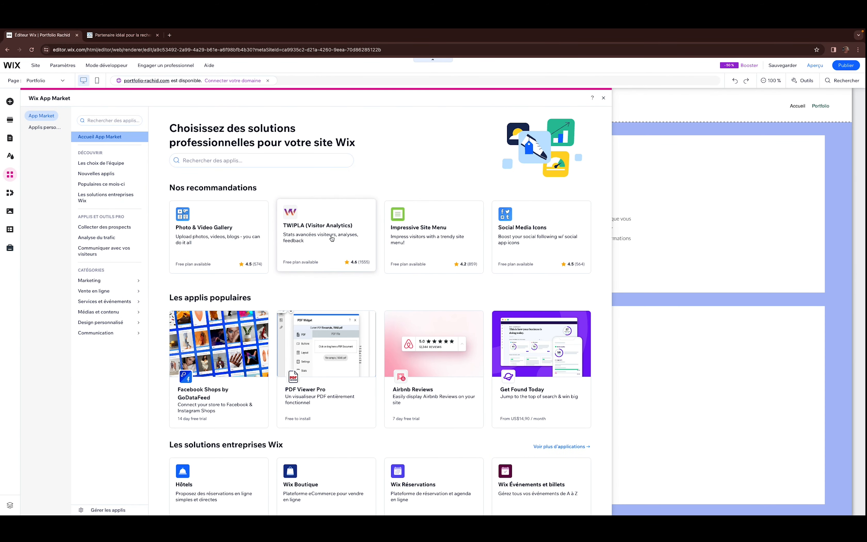
pyautogui.click(228, 161)
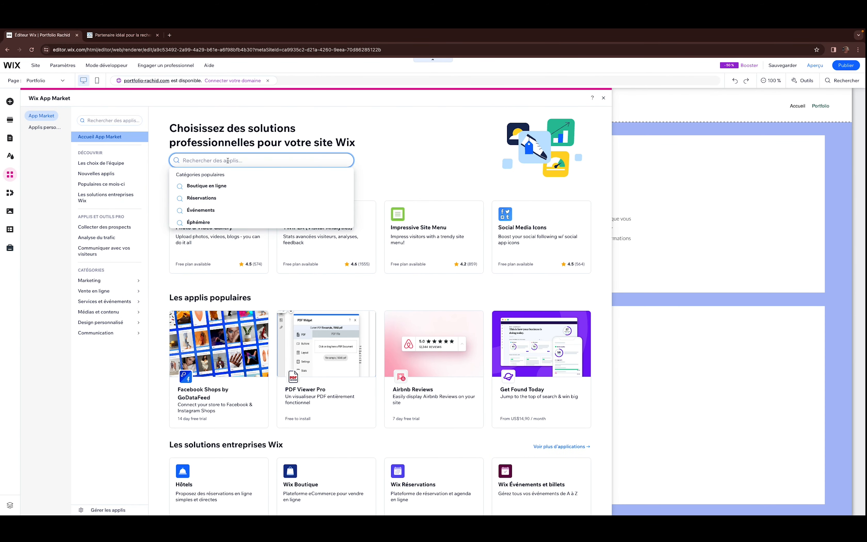
pyautogui.write('store')
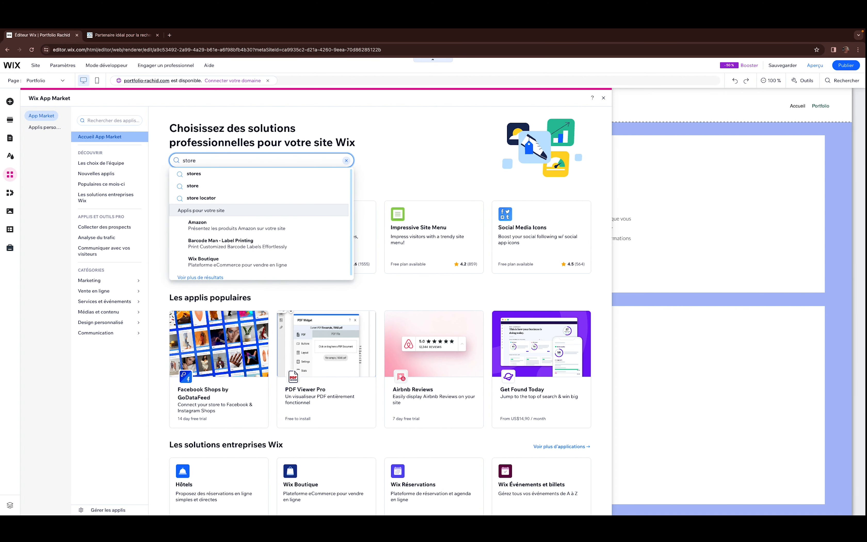
pyautogui.press('Return')
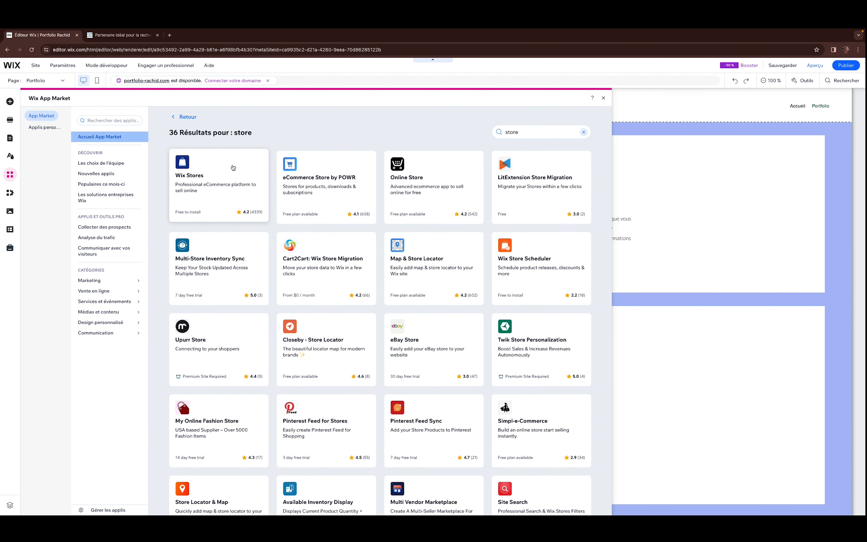
# Step: View the details page of the Wix Stores app, and browse the recommended business apps on the App Market home page
pyautogui.click(223, 189)
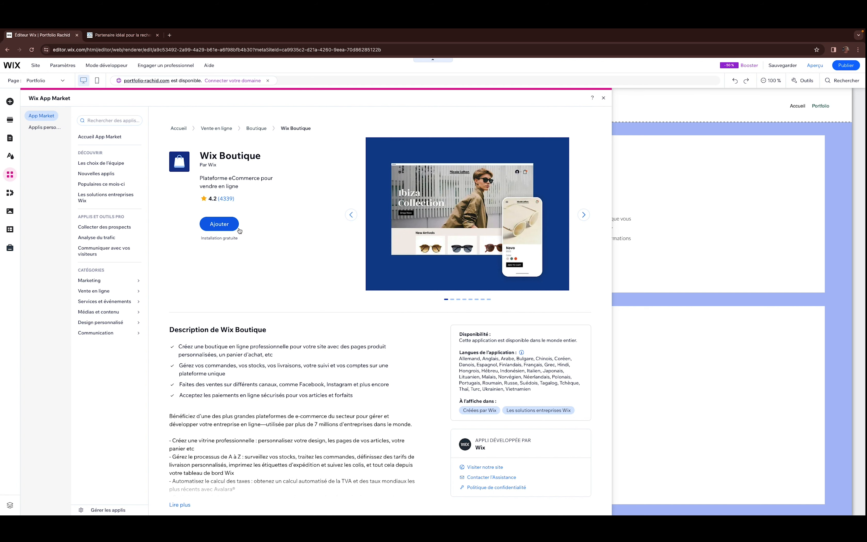
pyautogui.click(603, 97)
pyautogui.click(10, 174)
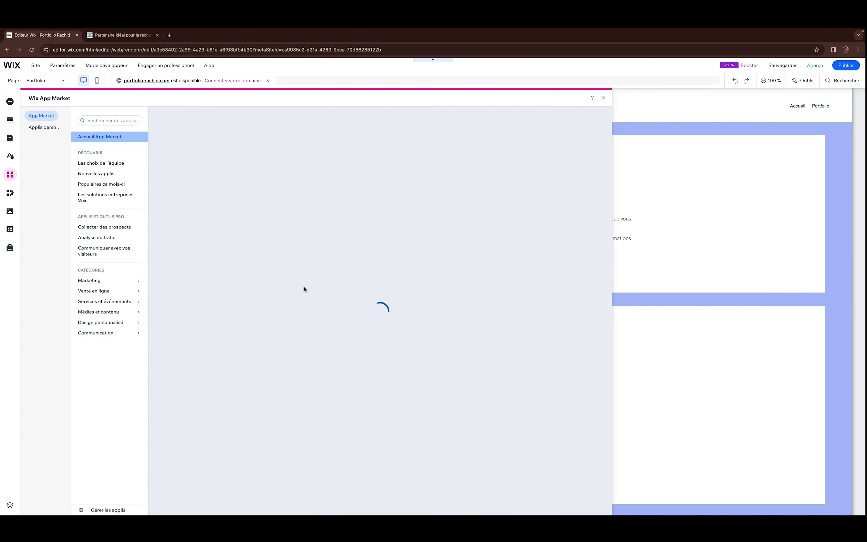
pyautogui.scroll(-5, 335, 339)
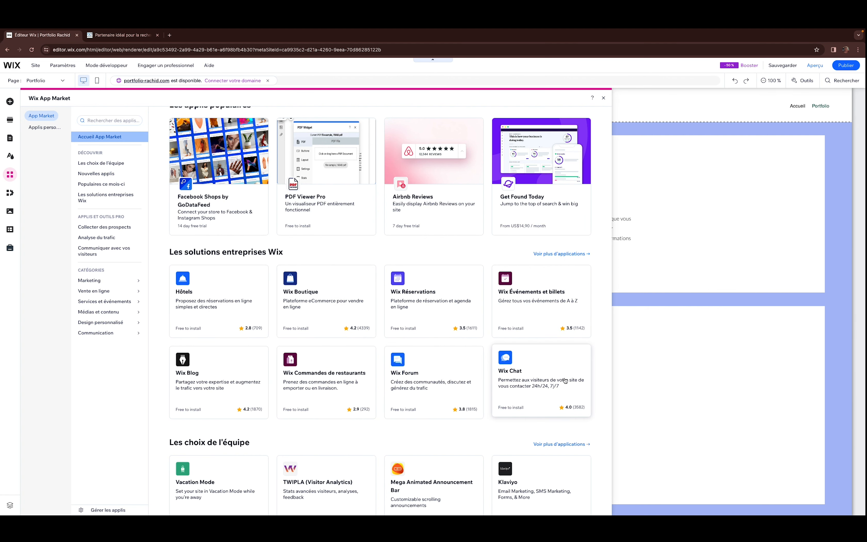
pyautogui.scroll(-3, 452, 381)
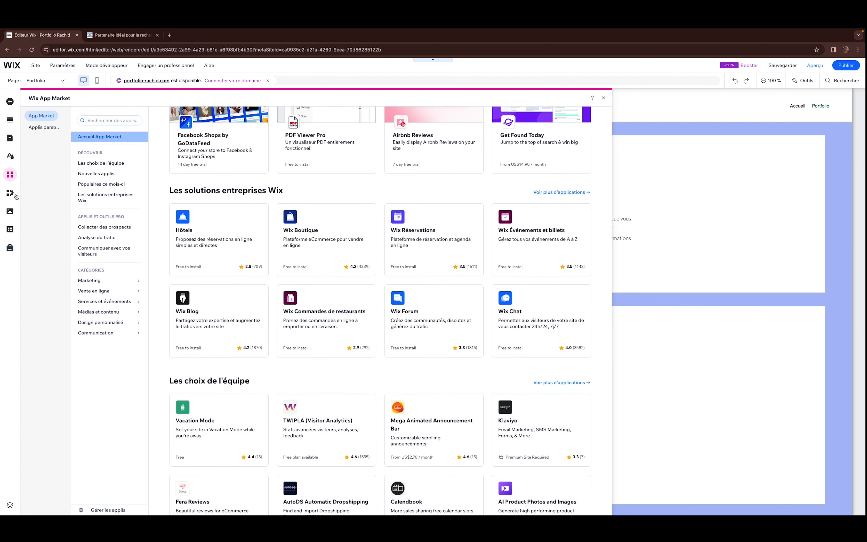
# Step: Start importing a media file from the computer and open the Téléchargements folder inside the macbook user folder
pyautogui.click(10, 213)
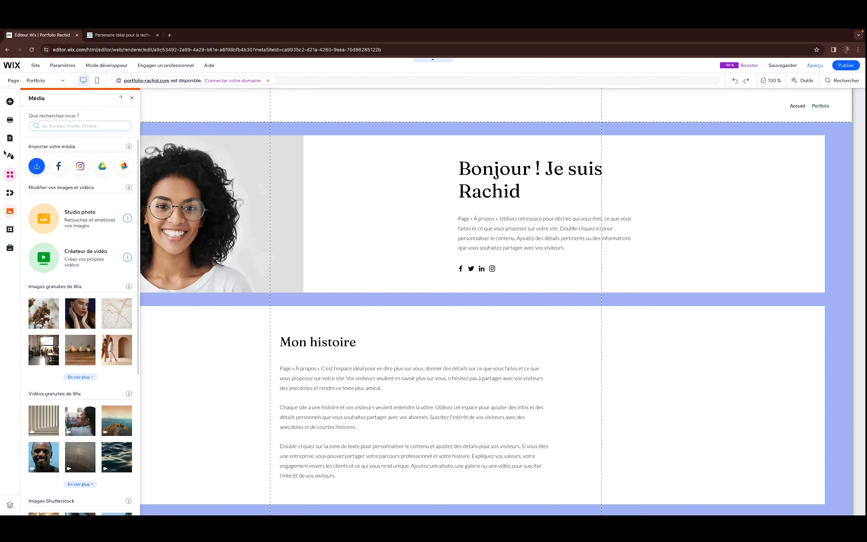
pyautogui.click(34, 165)
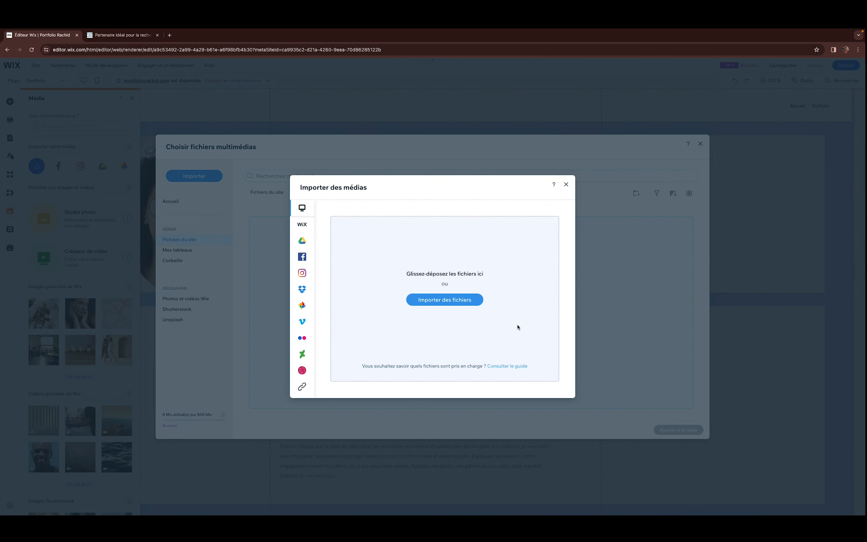
pyautogui.click(448, 303)
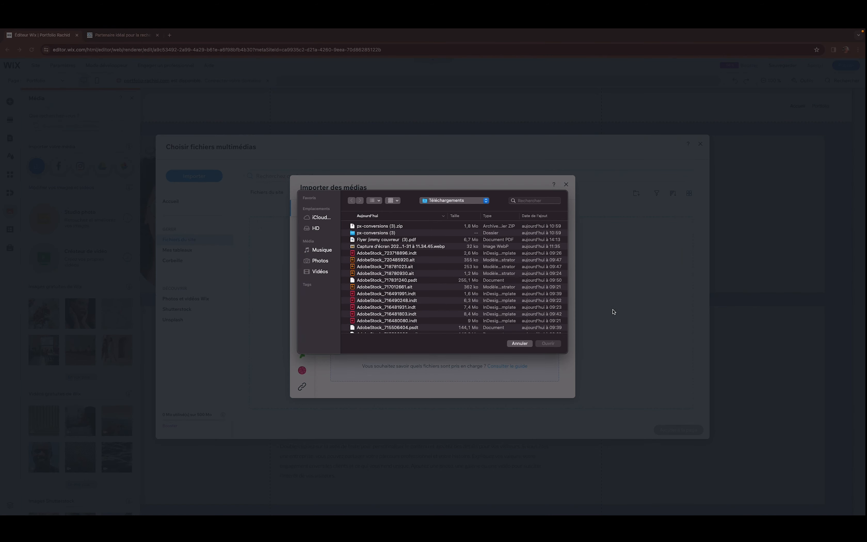
pyautogui.click(316, 229)
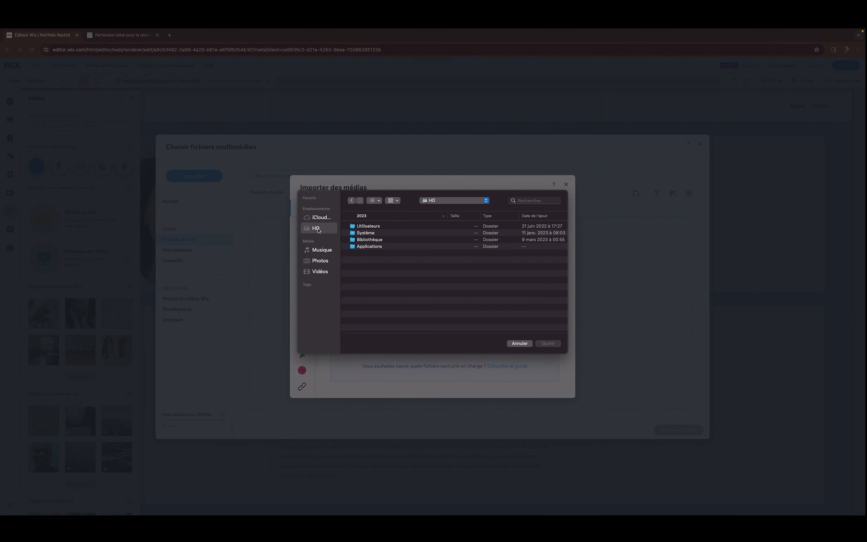
pyautogui.doubleClick(371, 226)
pyautogui.click(378, 256)
pyautogui.doubleClick(377, 256)
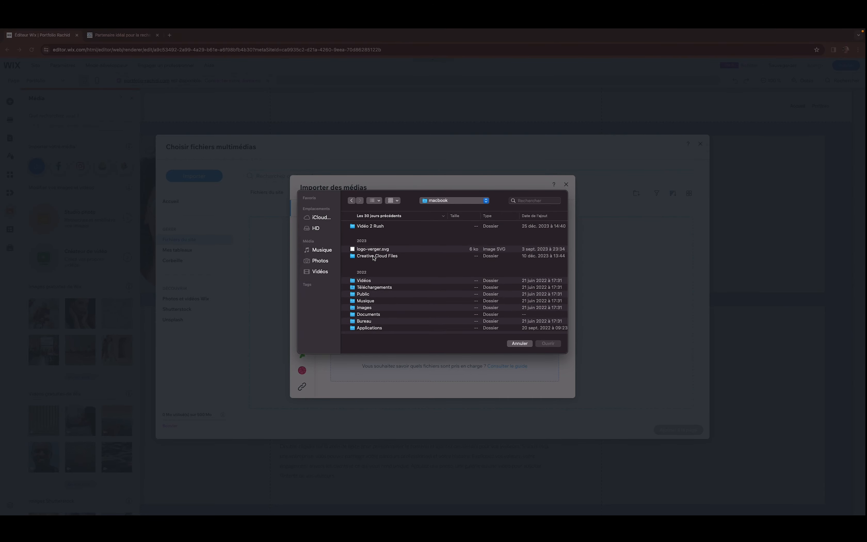
pyautogui.click(380, 287)
pyautogui.doubleClick(380, 287)
# Step: Search the Mac for files containing the site owner's first name and look through them for a portrait
pyautogui.click(529, 201)
pyautogui.write('rachid')
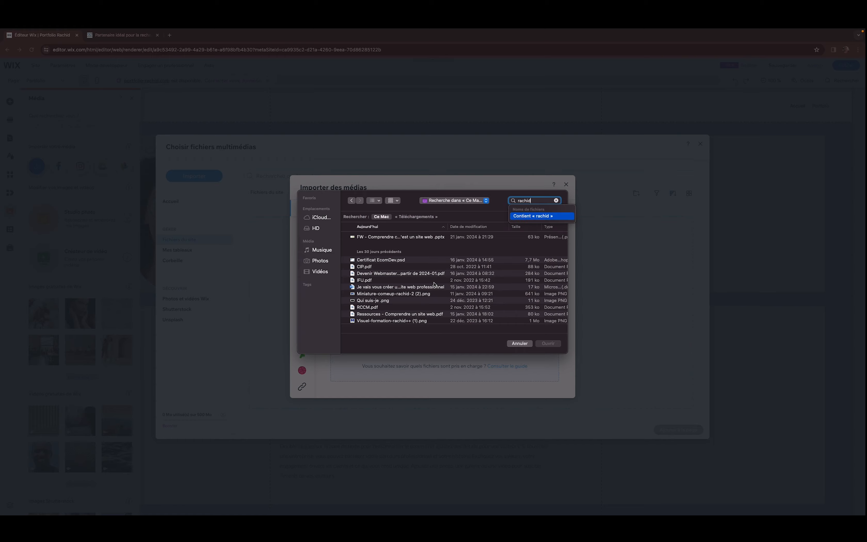
pyautogui.scroll(-3, 406, 306)
pyautogui.scroll(-10, 394, 301)
pyautogui.scroll(-5, 394, 304)
pyautogui.scroll(5, 394, 304)
pyautogui.scroll(-2, 394, 304)
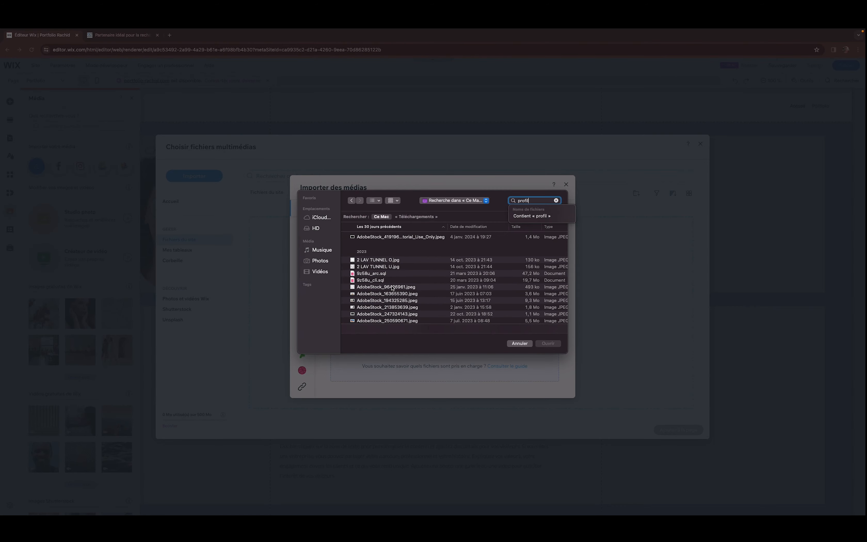
# Step: Find the portrait among the files matching "profil" and upload profil comeup.png to the site files
pyautogui.scroll(-10, 393, 288)
pyautogui.scroll(-10, 394, 291)
pyautogui.scroll(-10, 395, 291)
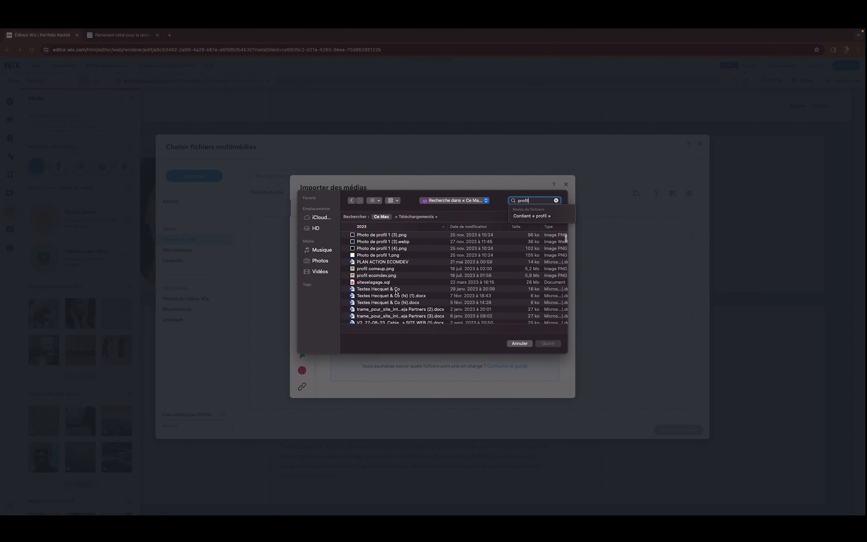
pyautogui.click(387, 269)
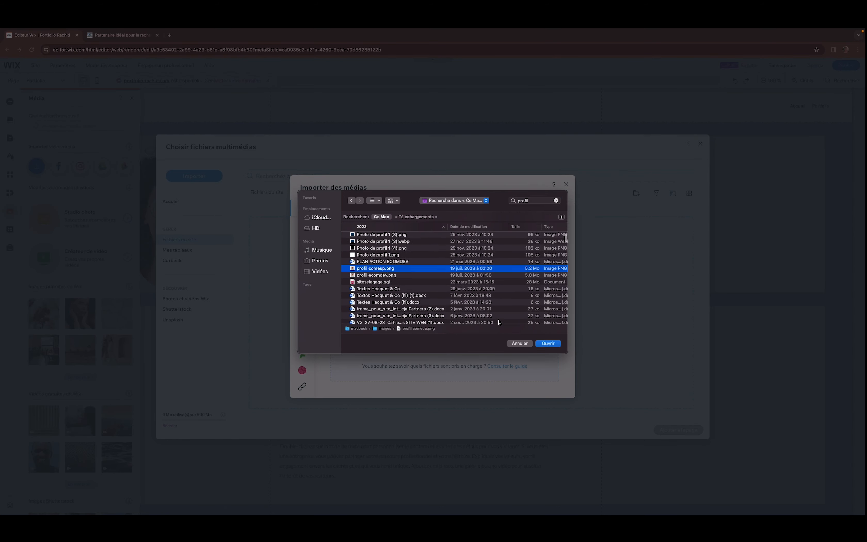
pyautogui.click(555, 345)
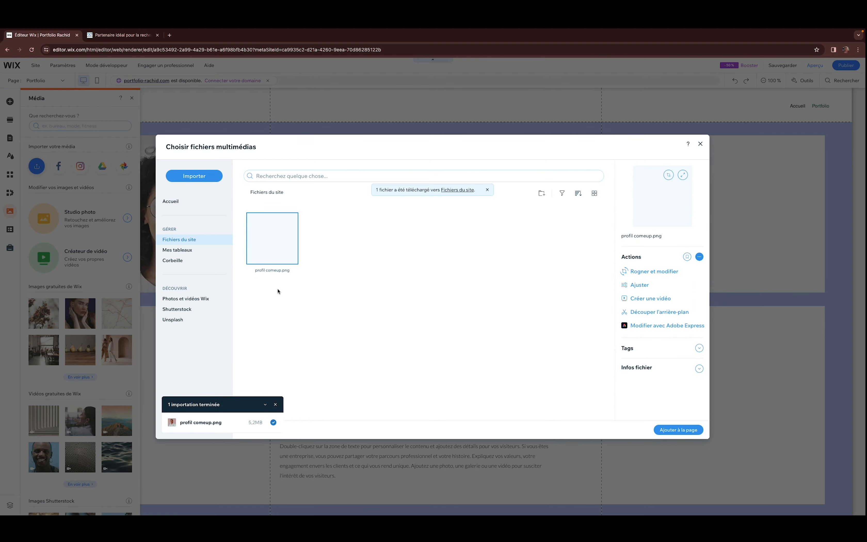
# Step: Try placing profil comeup.png as a separate image over the Introduction section, and remove it from the page
pyautogui.click(691, 432)
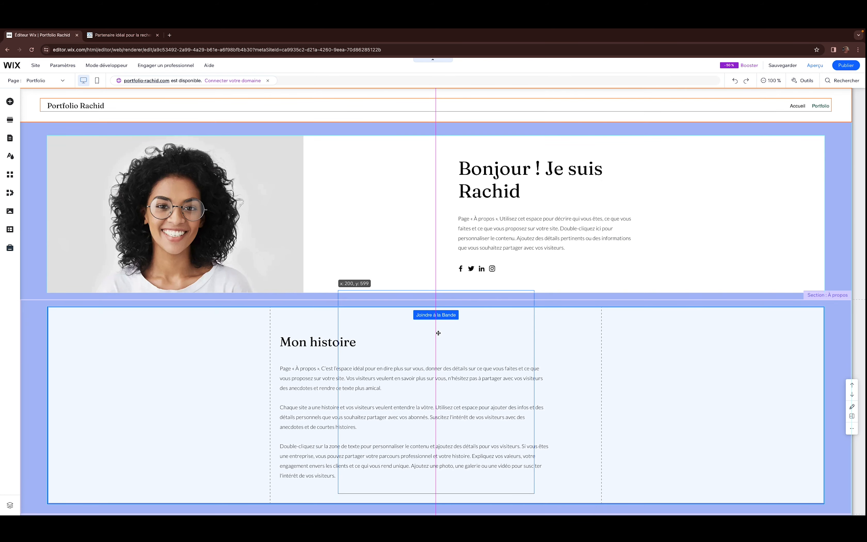
pyautogui.moveTo(450, 335); pyautogui.dragTo(515, 235)
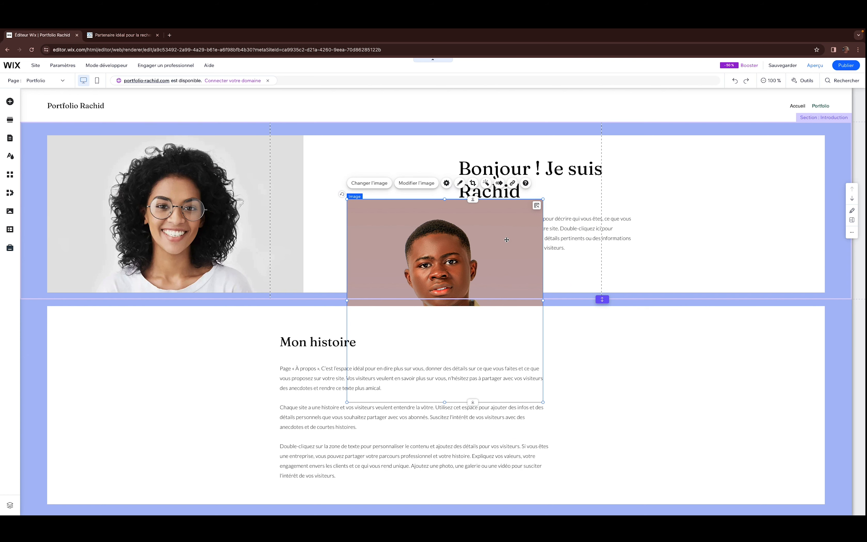
pyautogui.press('Delete')
# Step: Replace the background image of the Introduction section's portrait column with profil comeup.png from the site files
pyautogui.click(192, 213)
pyautogui.moveTo(192, 213); pyautogui.dragTo(202, 214)
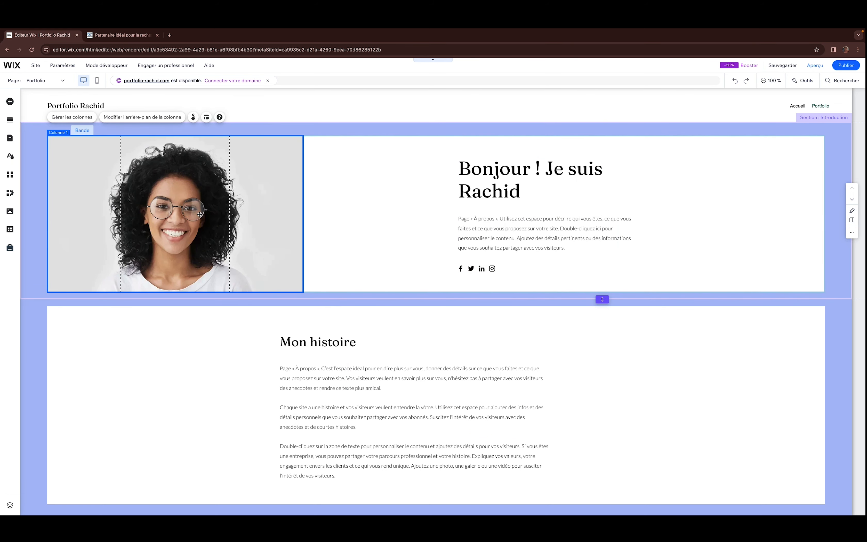
pyautogui.click(134, 117)
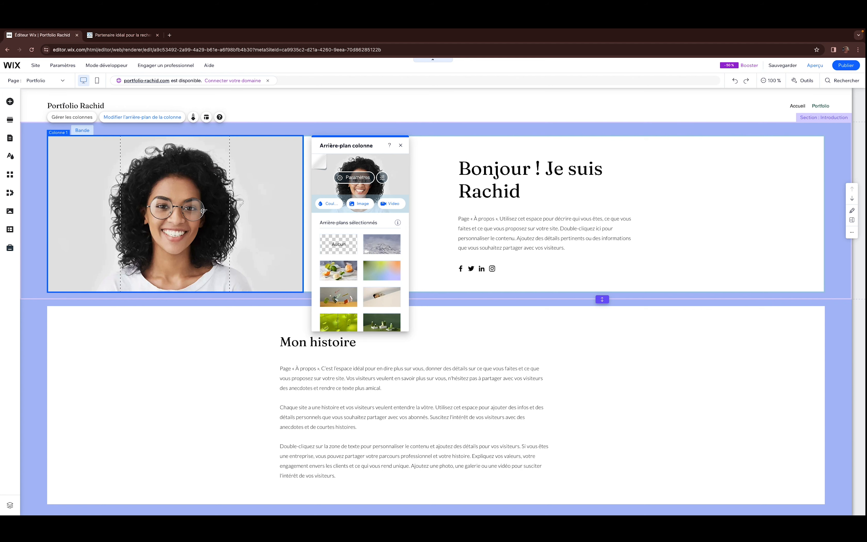
pyautogui.click(362, 208)
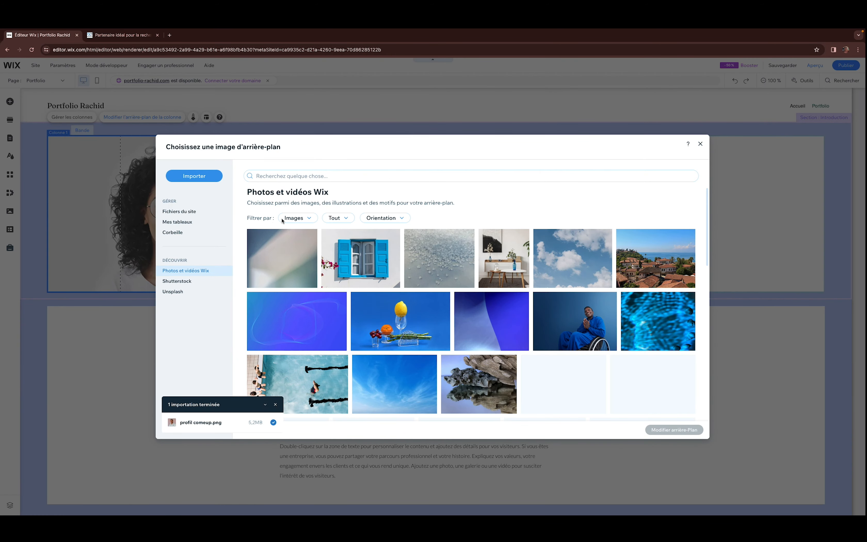
pyautogui.click(191, 212)
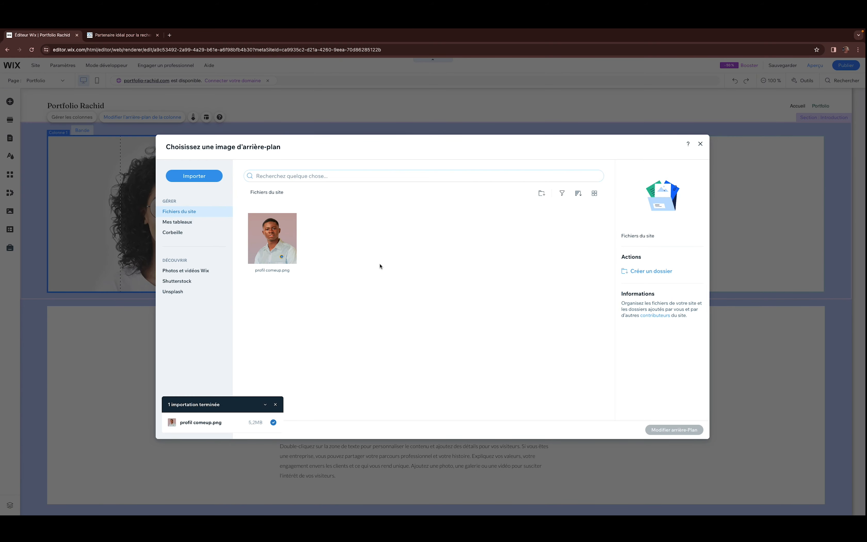
pyautogui.click(275, 244)
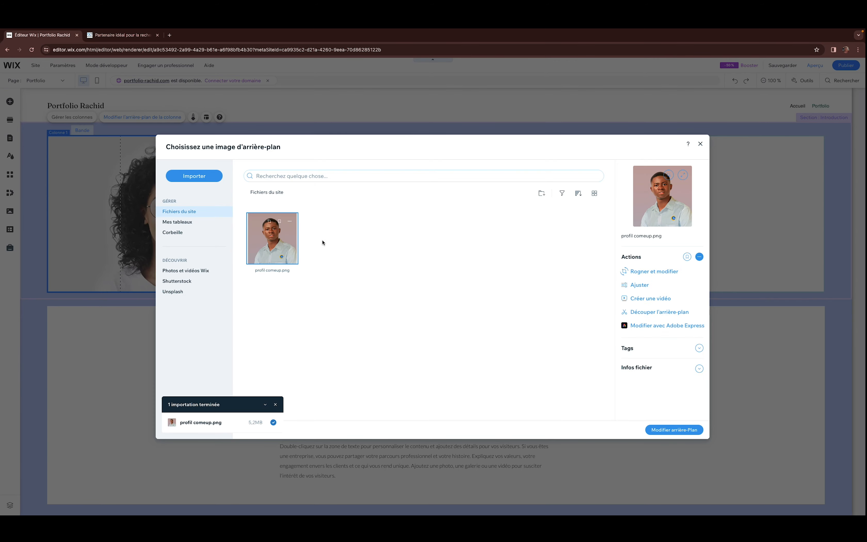
pyautogui.click(686, 430)
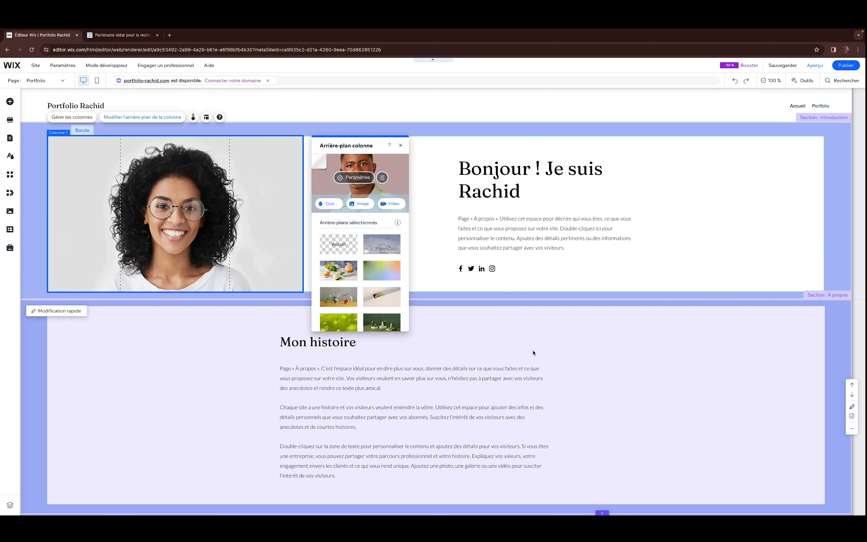
pyautogui.click(506, 337)
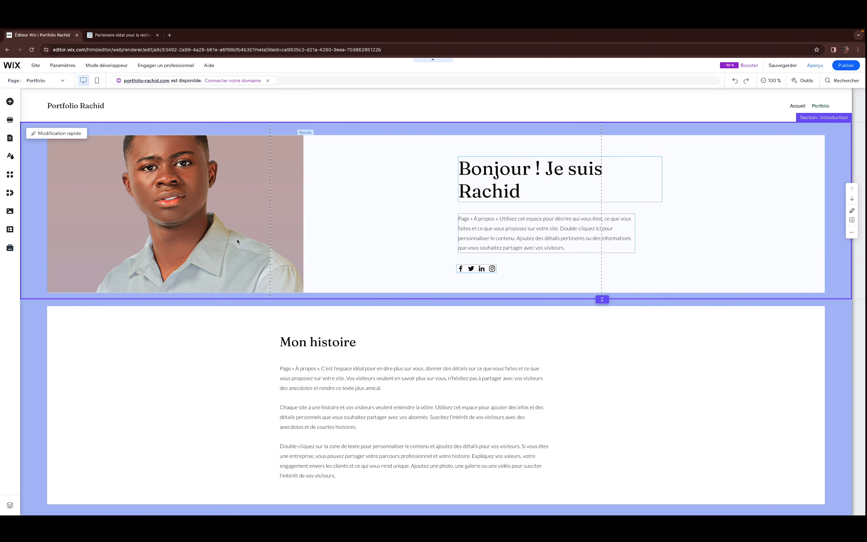
# Step: Extend the Introduction section's strip downward so the portrait's full head and shoulders fit in its column
pyautogui.click(273, 234)
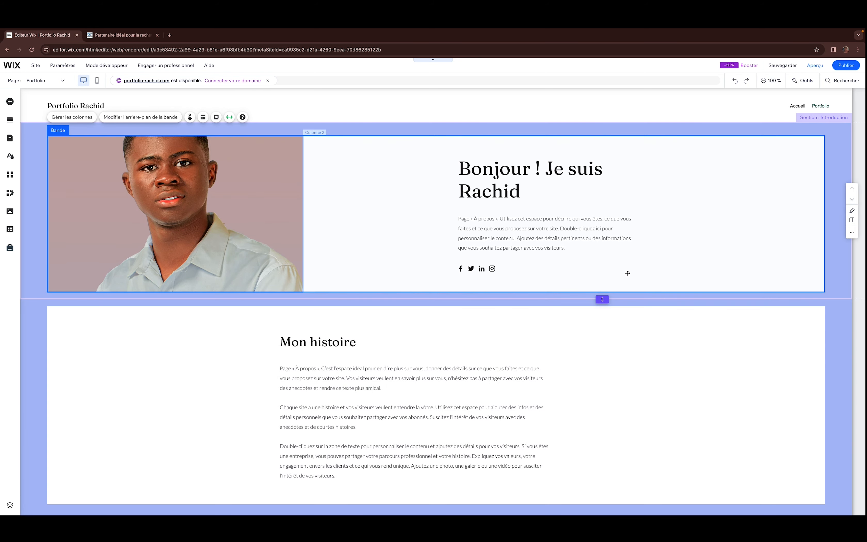
pyautogui.click(625, 271)
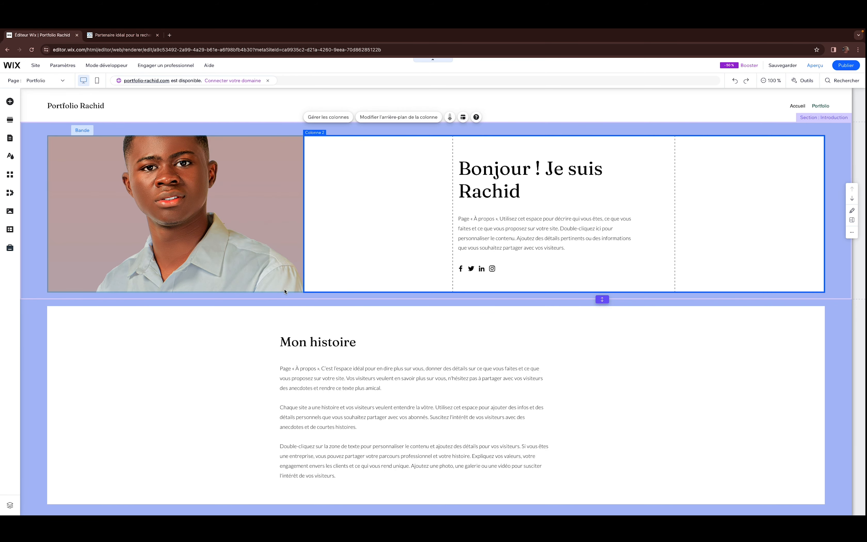
pyautogui.press('Escape')
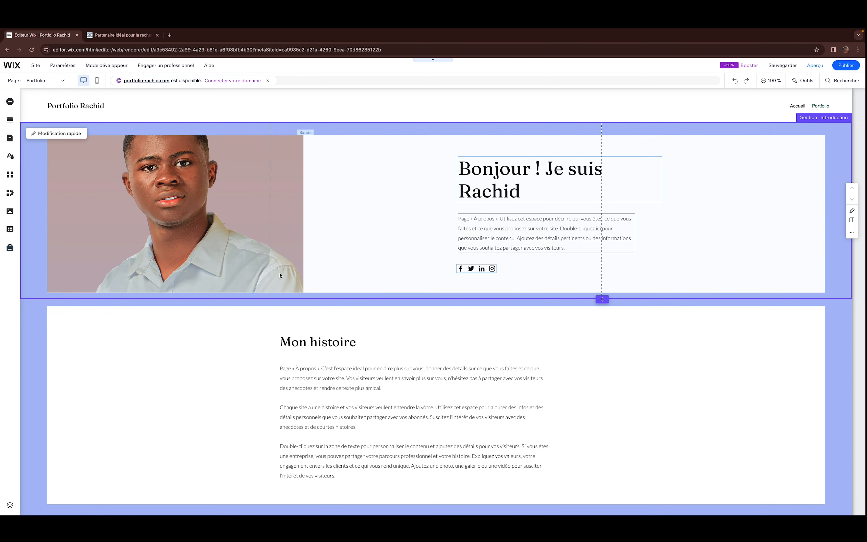
pyautogui.click(314, 288)
pyautogui.moveTo(314, 292); pyautogui.dragTo(316, 404)
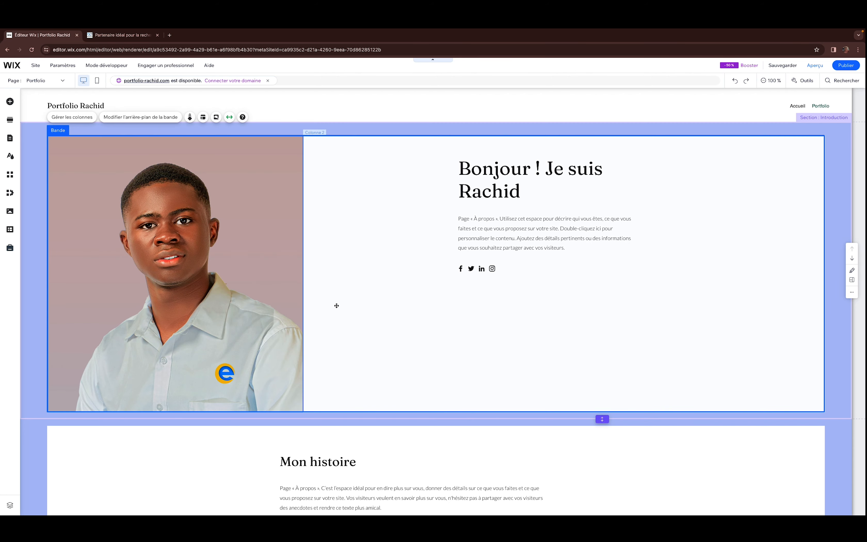
pyautogui.scroll(-1, 402, 344)
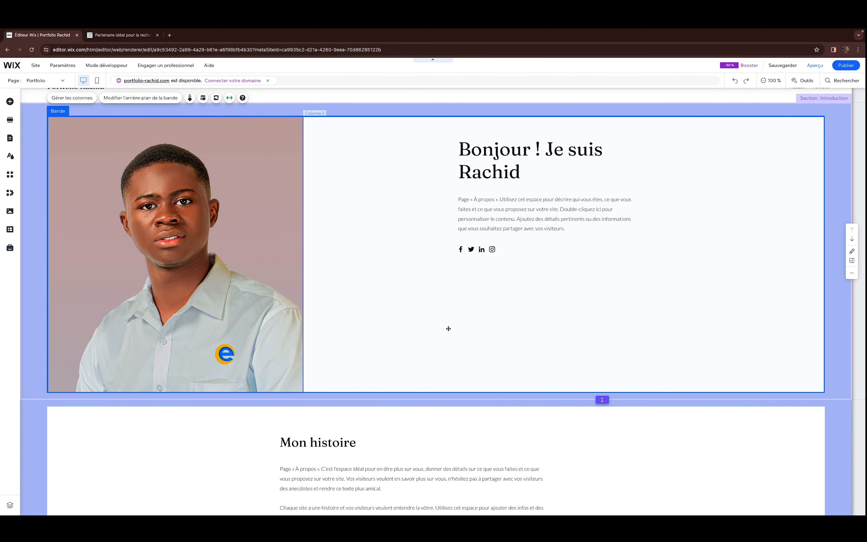
pyautogui.scroll(1, 452, 330)
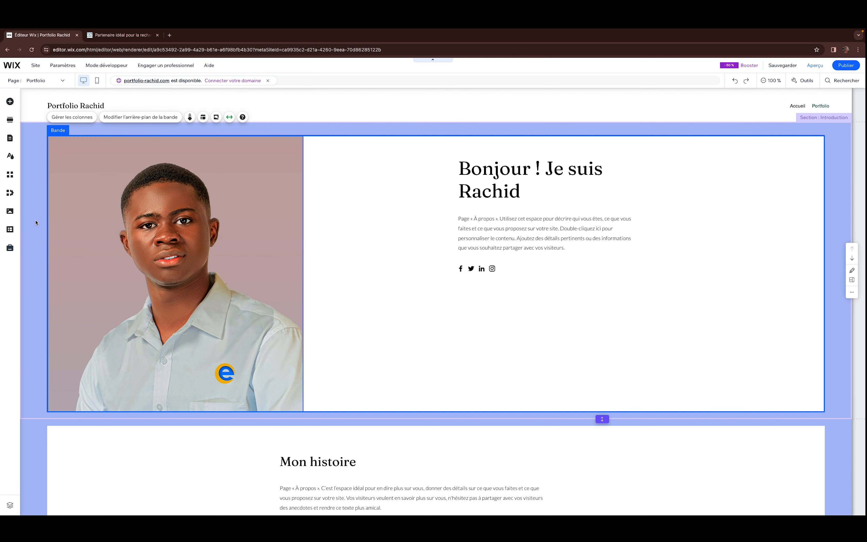
pyautogui.click(22, 159)
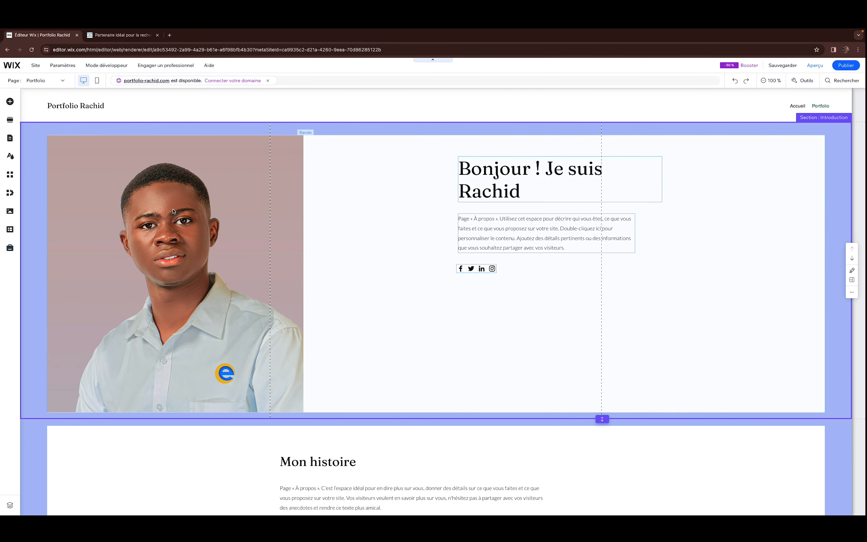
# Step: Switch the editor to the mobile version of the site and skip the guided mobile setup
pyautogui.scroll(-5, 171, 209)
pyautogui.scroll(-3, 167, 205)
pyautogui.scroll(8, 166, 205)
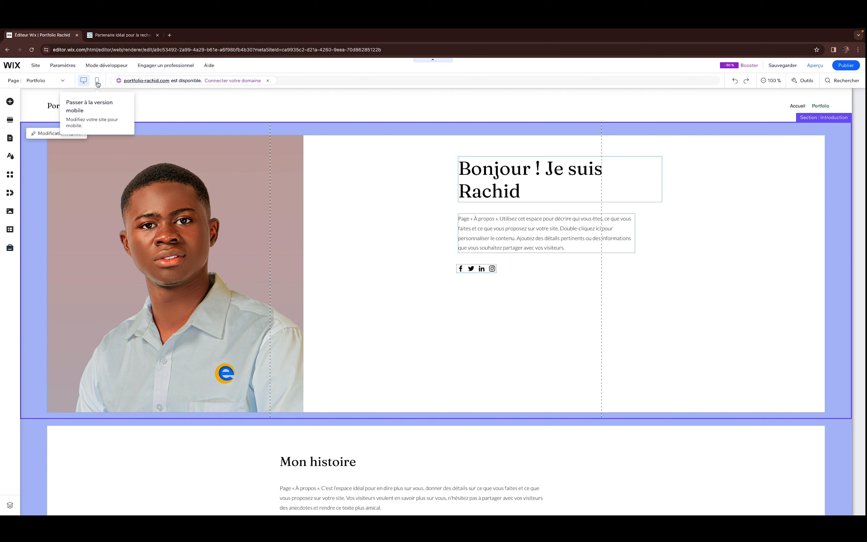
pyautogui.click(83, 85)
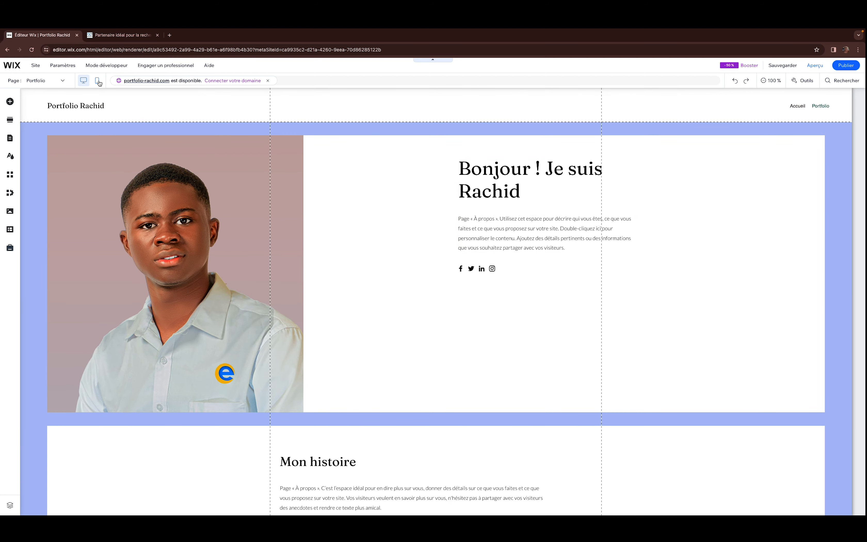
pyautogui.click(100, 82)
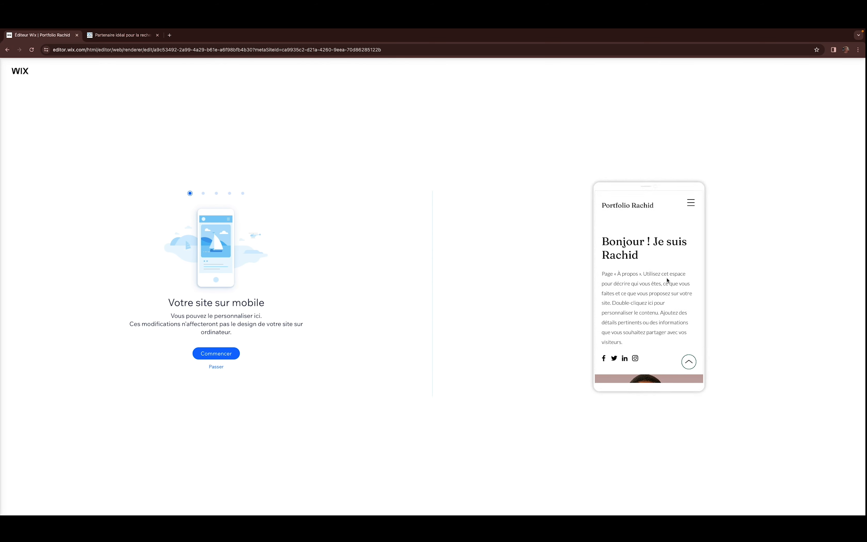
pyautogui.click(225, 353)
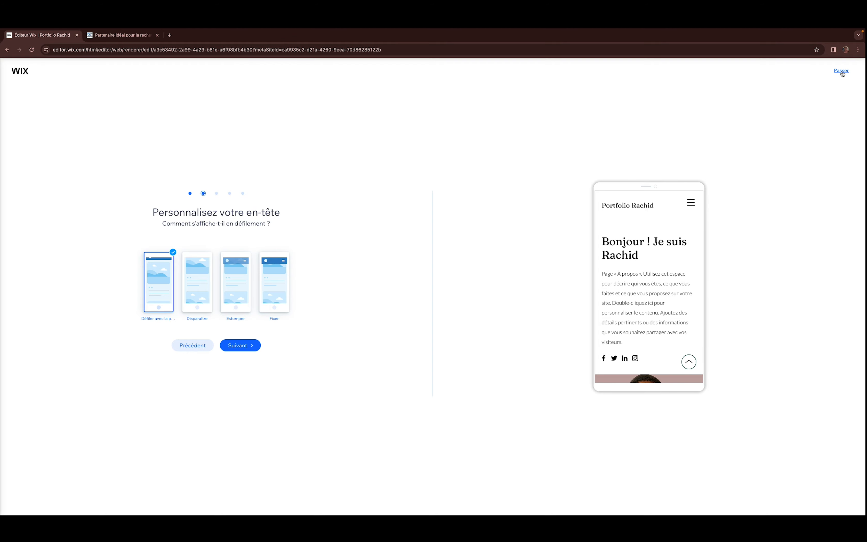
pyautogui.click(198, 353)
pyautogui.click(218, 366)
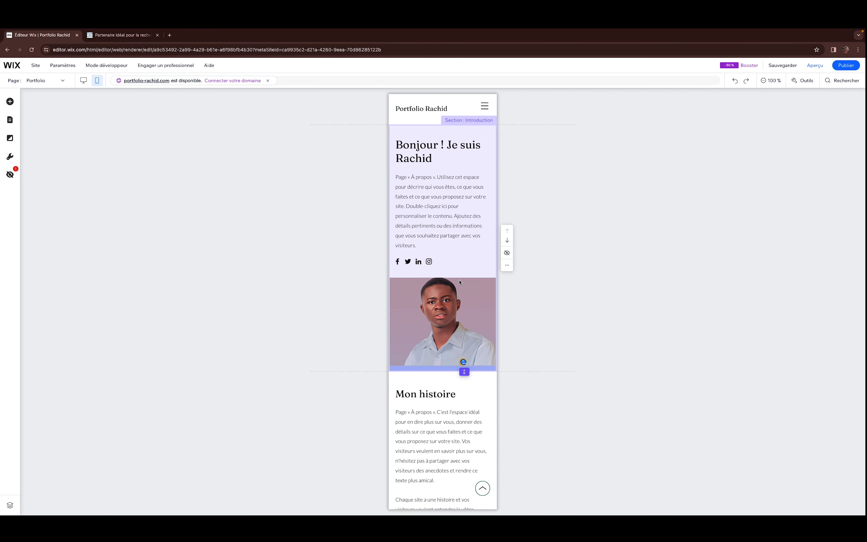
# Step: Review the mobile layout of the Portfolio page down to its footer, and select the Introduction section's portrait column
pyautogui.scroll(-10, 459, 282)
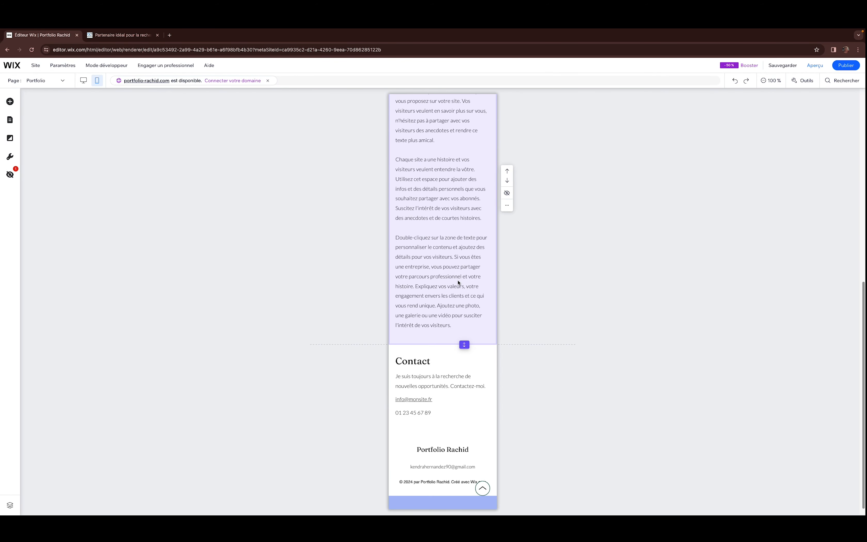
pyautogui.scroll(10, 458, 282)
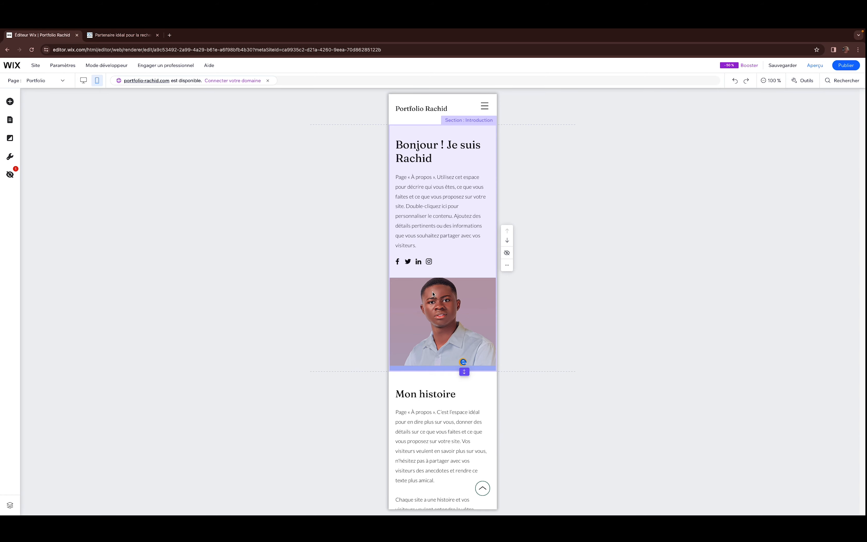
pyautogui.click(478, 318)
pyautogui.click(479, 307)
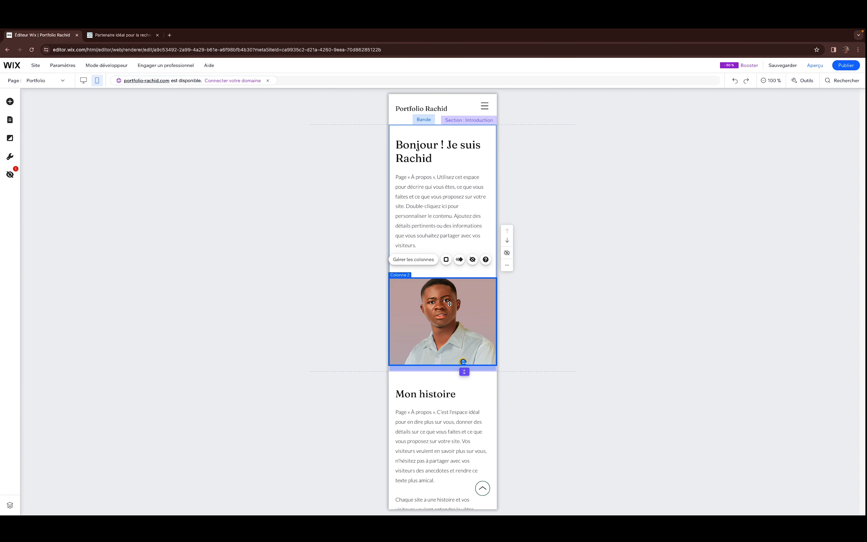
# Step: Try moving the Introduction section below the À propos section in the mobile layout, and restore the original section order
pyautogui.click(452, 133)
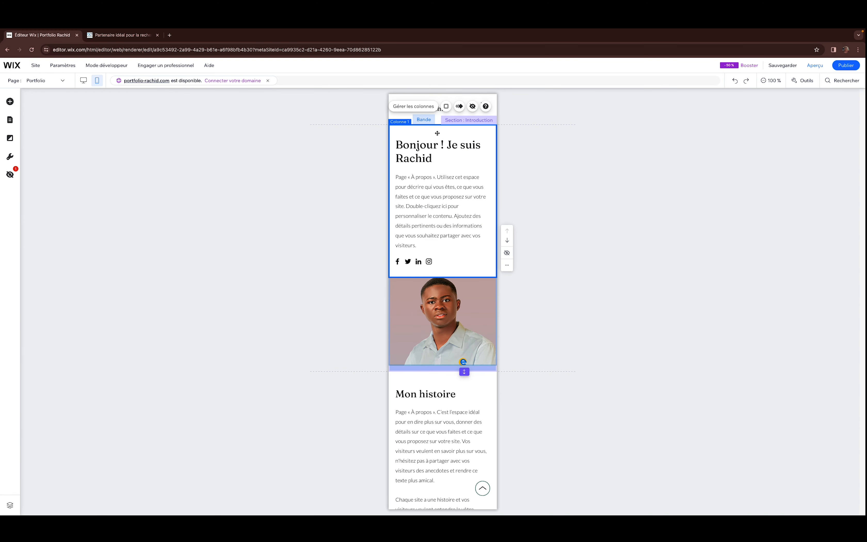
pyautogui.click(507, 241)
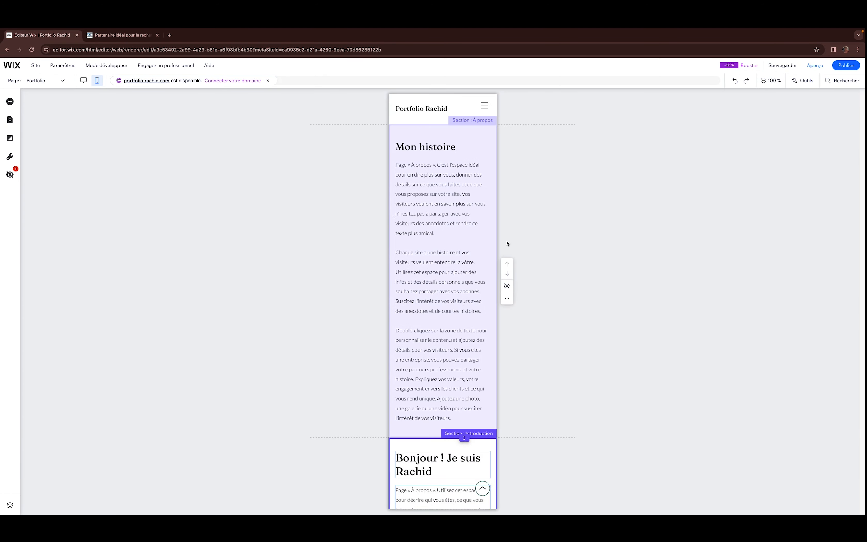
pyautogui.click(507, 242)
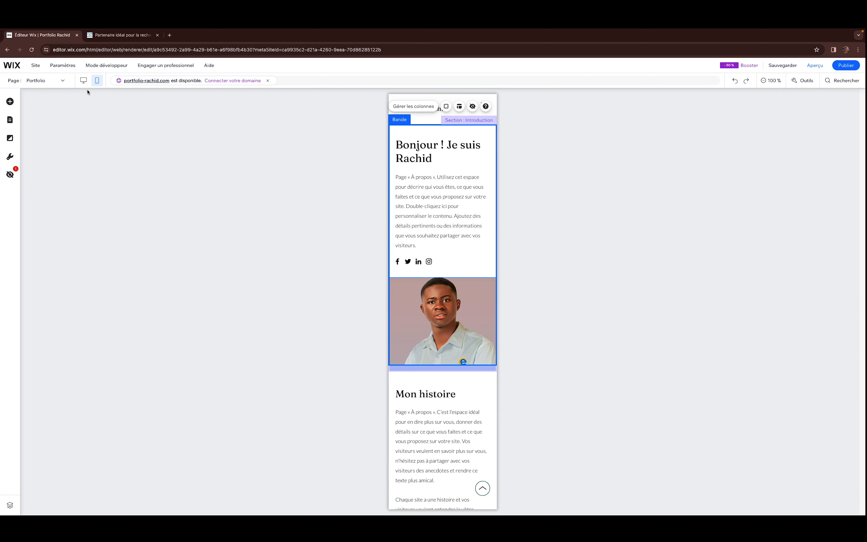
# Step: Switch the editor back to the desktop version and look over the Portfolio page's Introduction and Mon histoire sections
pyautogui.click(84, 81)
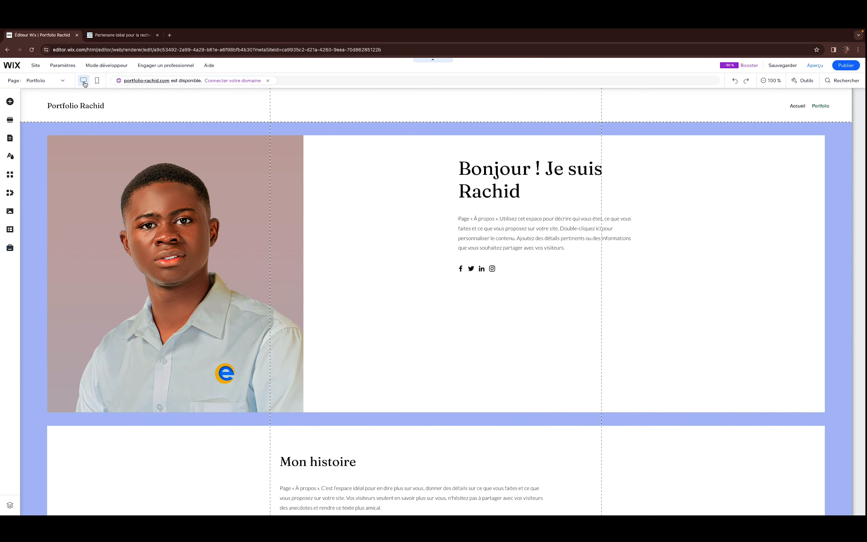
pyautogui.scroll(-9, 405, 305)
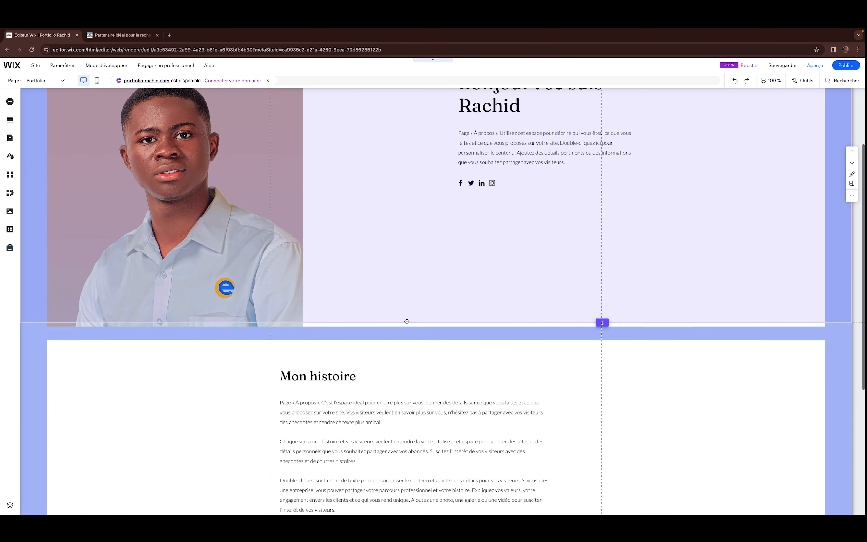
pyautogui.scroll(4, 403, 313)
pyautogui.scroll(5, 402, 314)
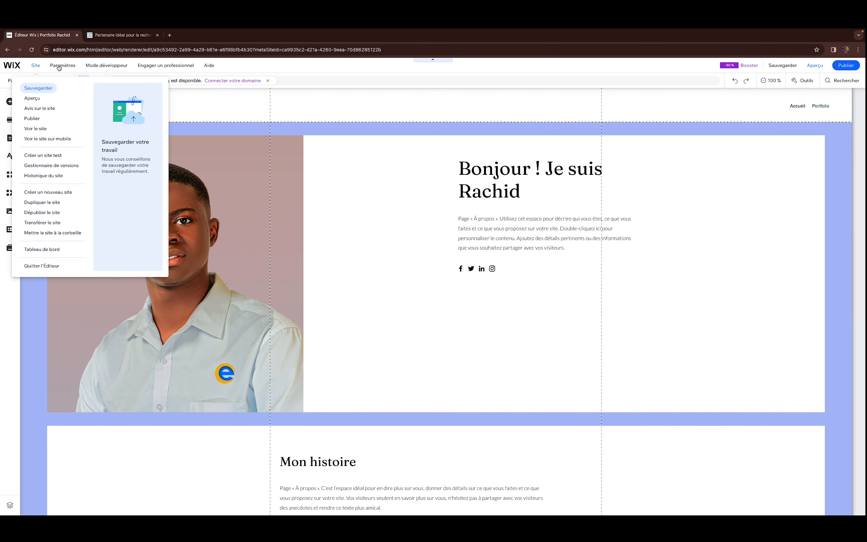
# Step: Publish the portfolio site online with its latest changes
pyautogui.moveTo(140, 66)
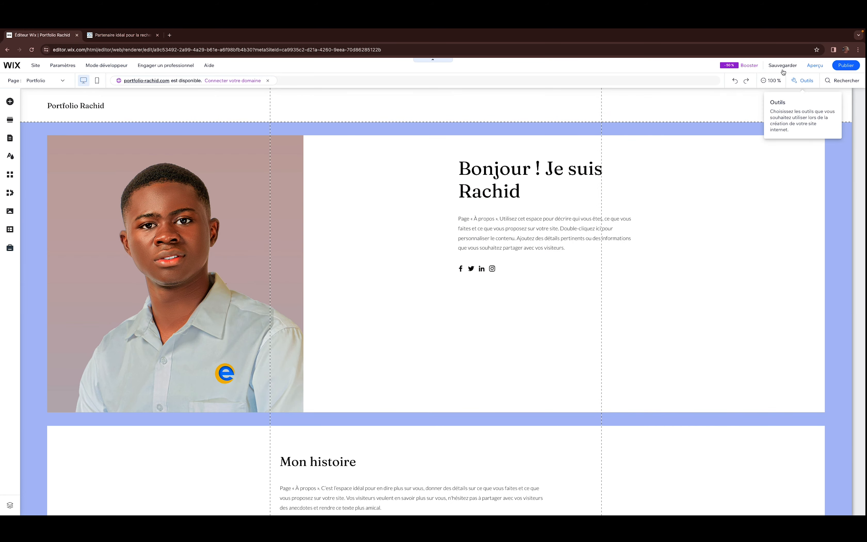
pyautogui.moveTo(770, 68)
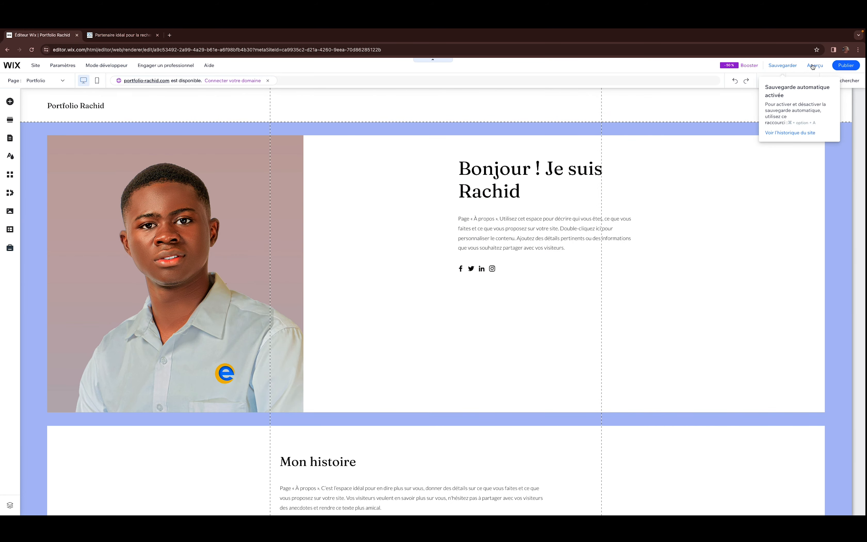
pyautogui.moveTo(853, 68)
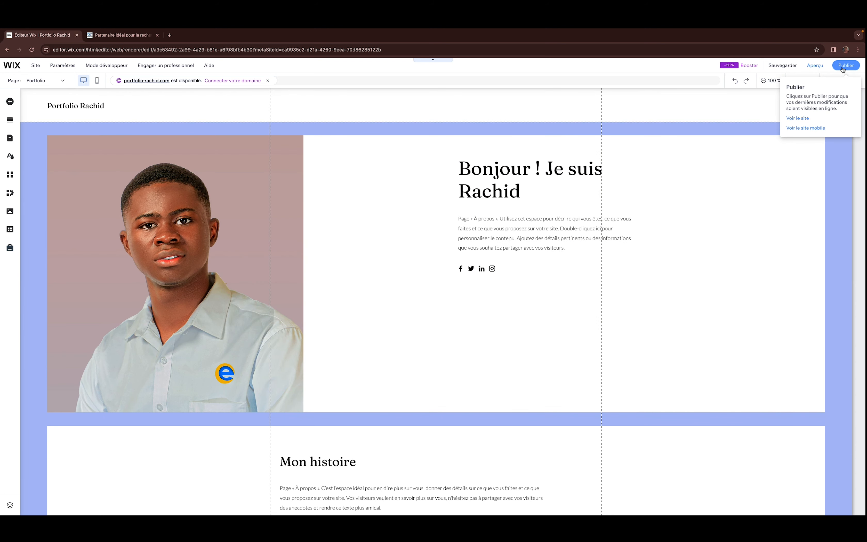
pyautogui.click(848, 65)
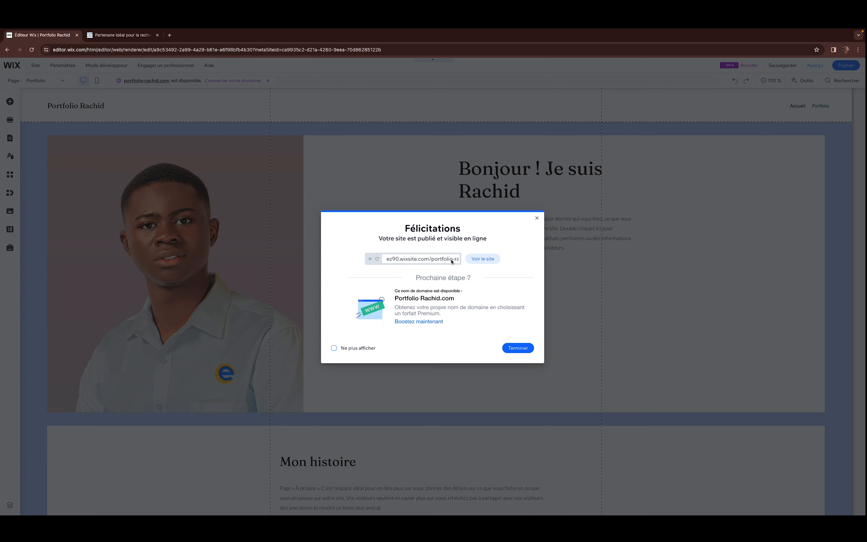
# Step: Compare the published portfolio's free wixsite.com address with the custom domain homeservice33.fr of the site open in the other browser tab
pyautogui.click(137, 36)
pyautogui.click(103, 50)
pyautogui.moveTo(103, 51); pyautogui.dragTo(37, 52)
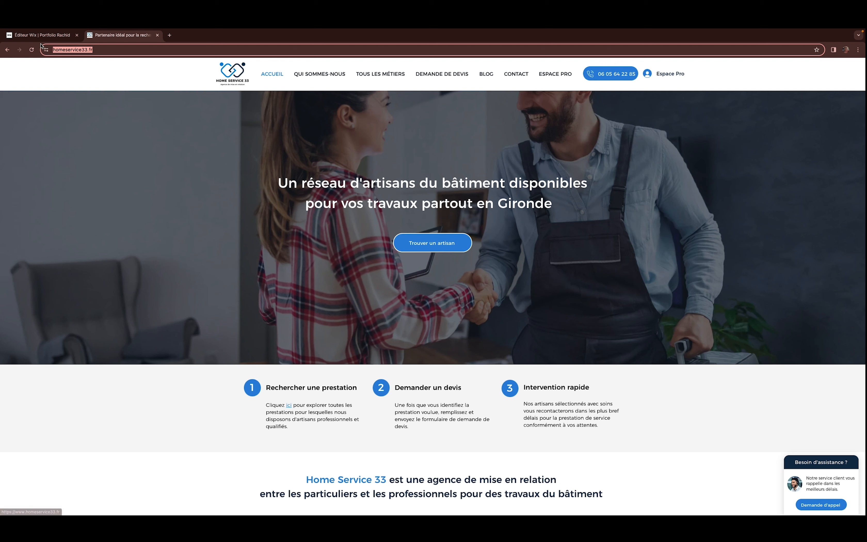
pyautogui.click(33, 36)
pyautogui.click(443, 261)
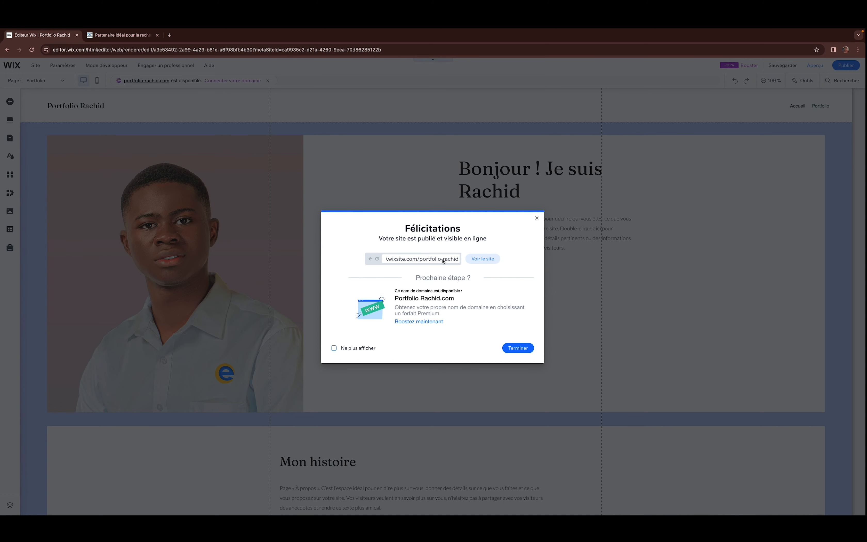
pyautogui.click(114, 37)
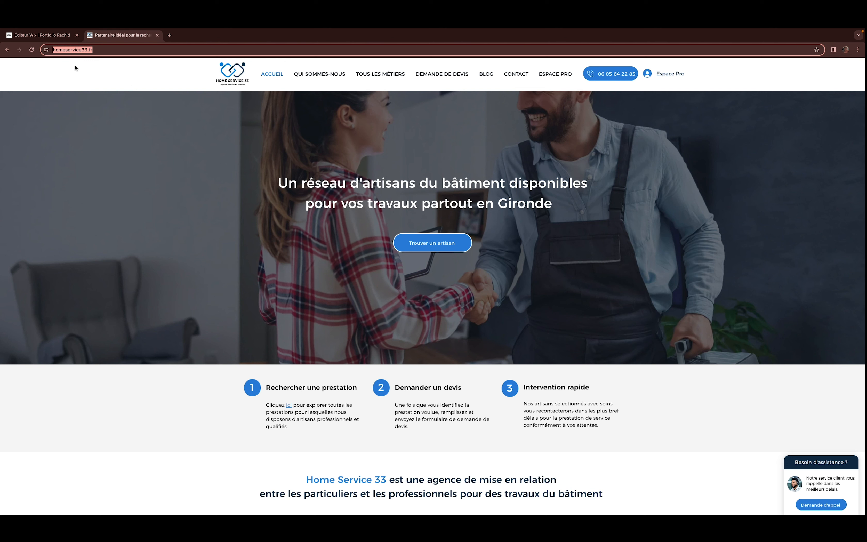
pyautogui.click(57, 36)
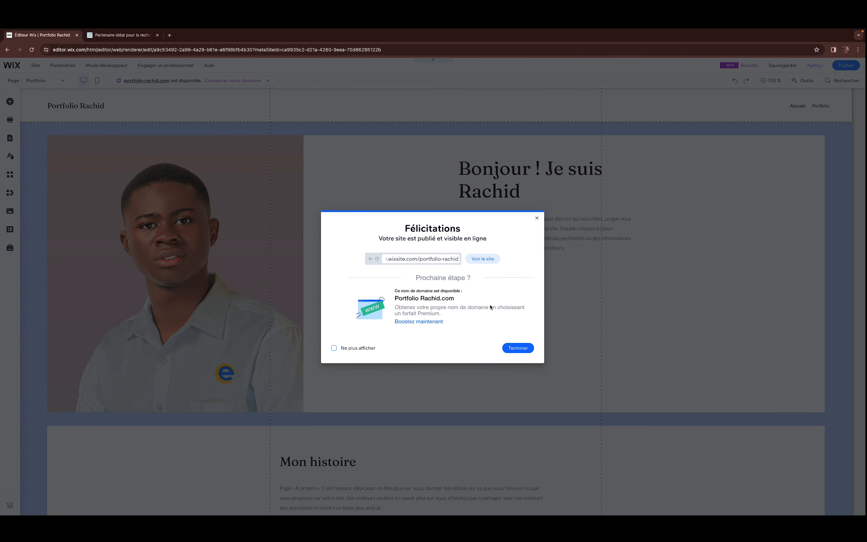